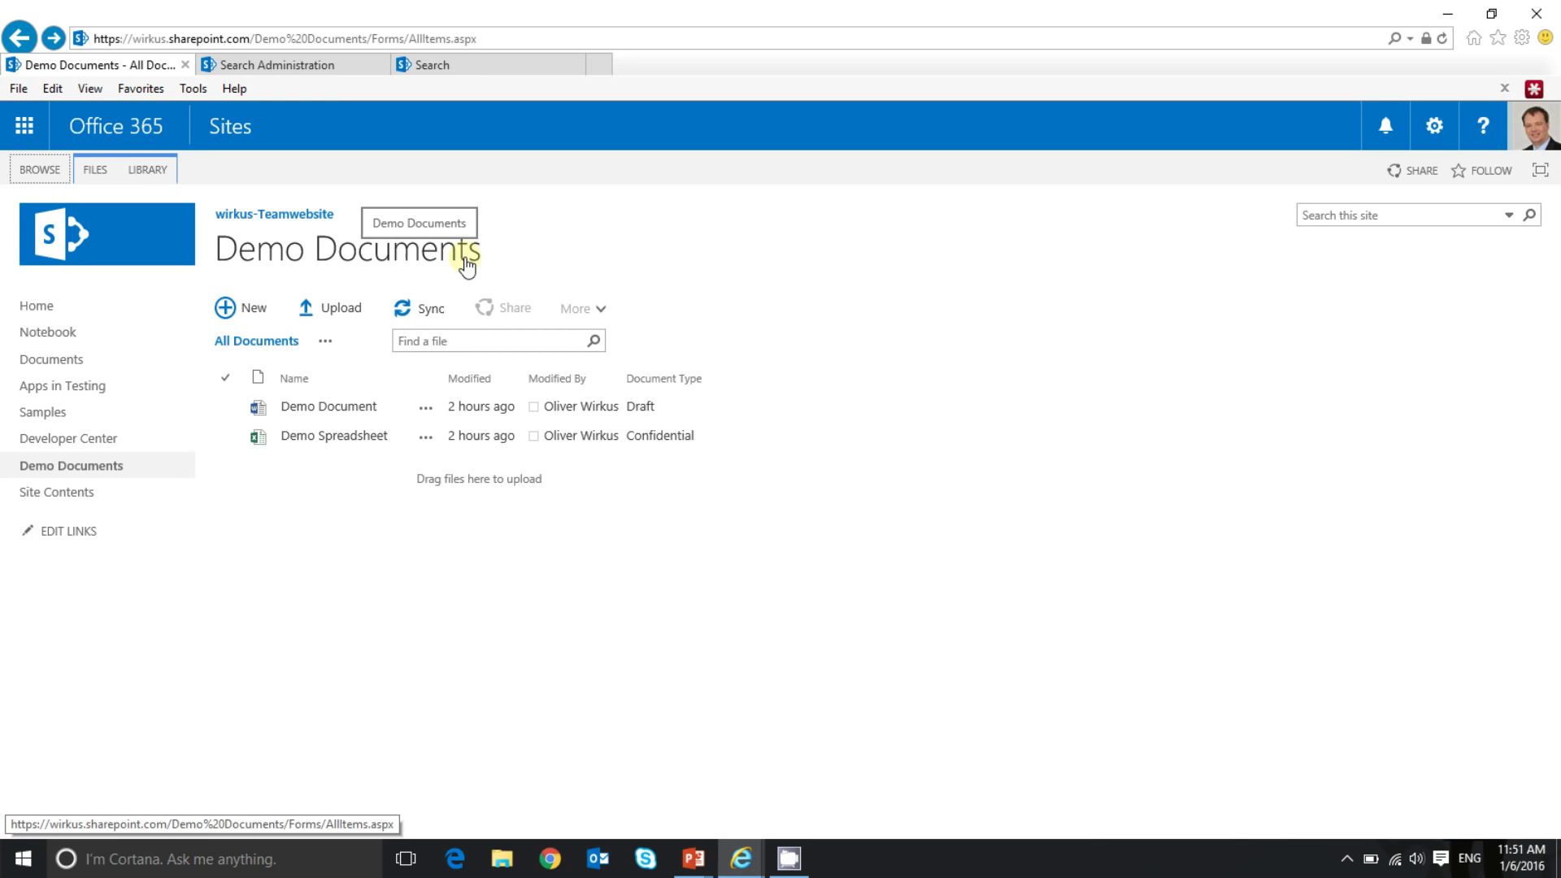
Show the Demo Documents library with Demo Document as Draft and Demo Spreadsheet as Confidential
{"action": "mouse_move", "coordinate": [464, 255]}
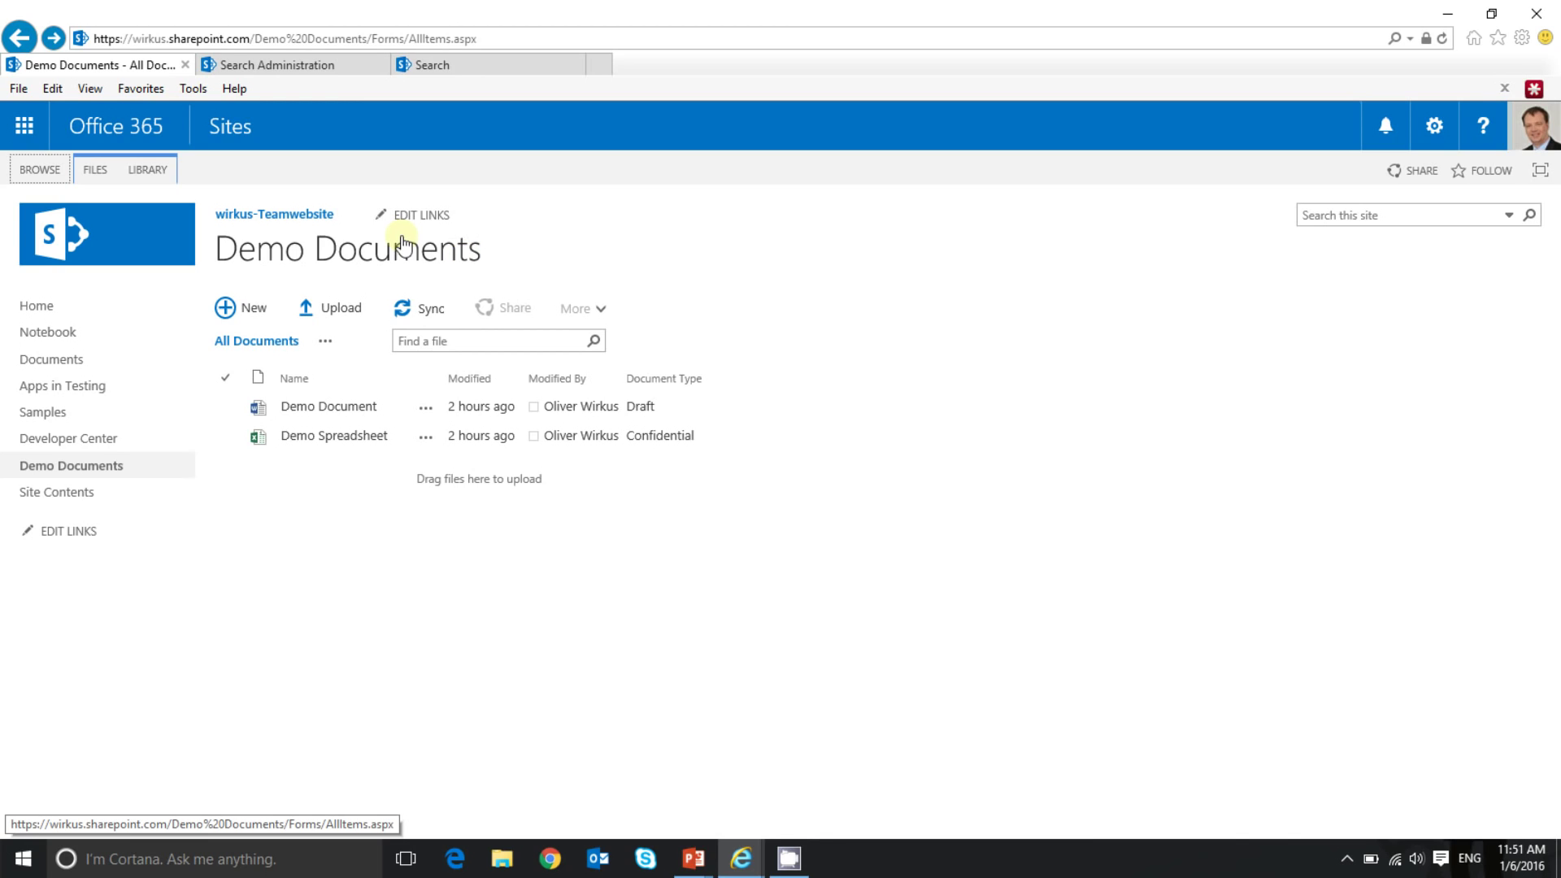
Open the Demo Documents Library Settings and scroll to the Columns section showing Document Type
{"action": "left_click", "coordinate": [158, 172]}
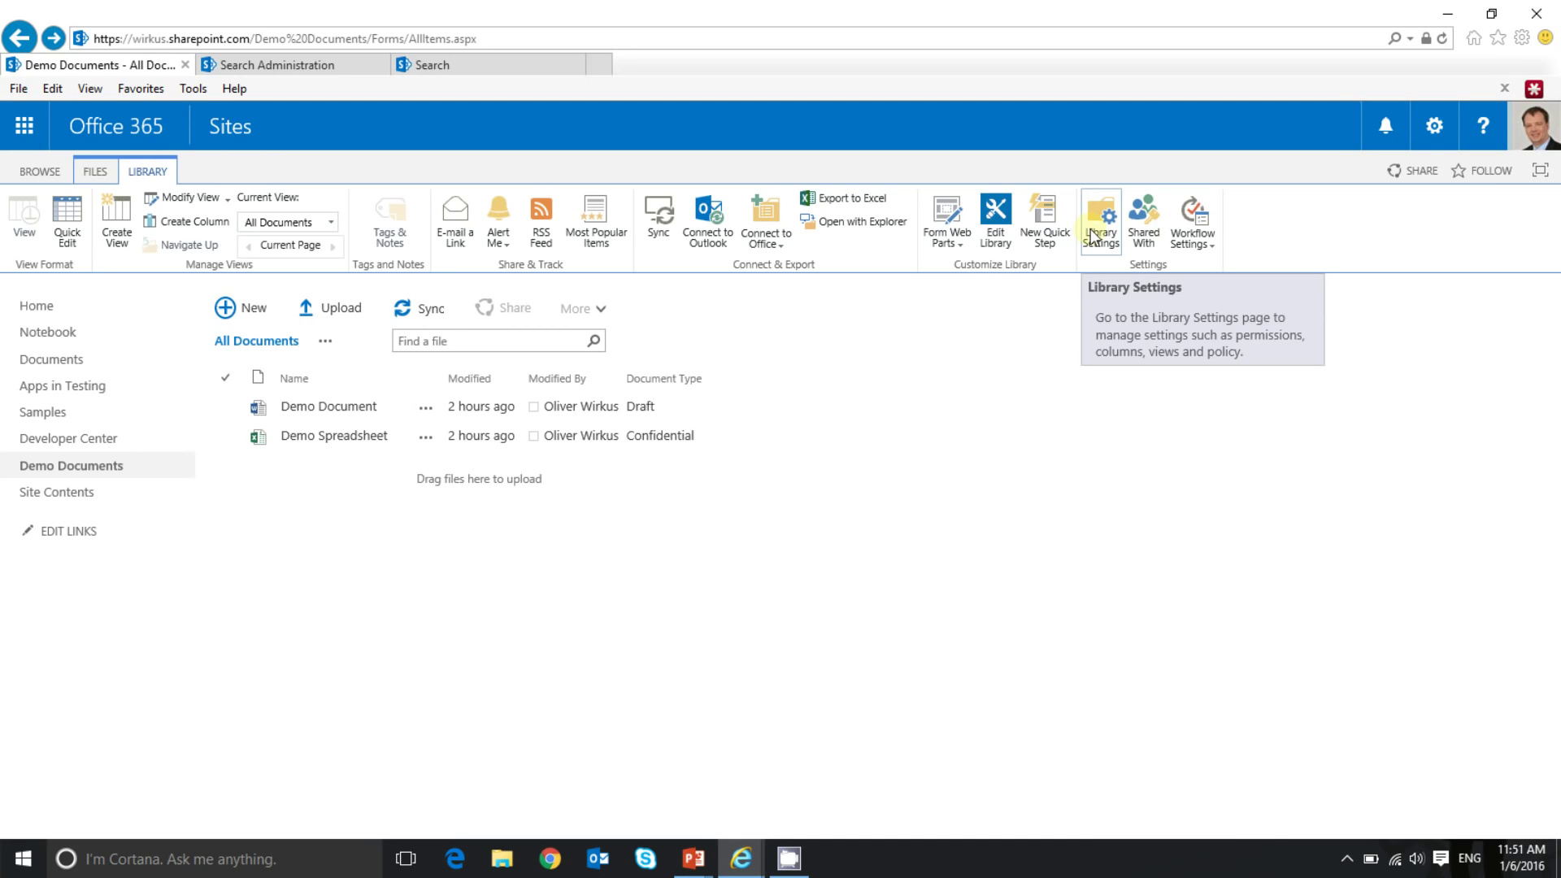
{"action": "left_click", "coordinate": [1092, 237]}
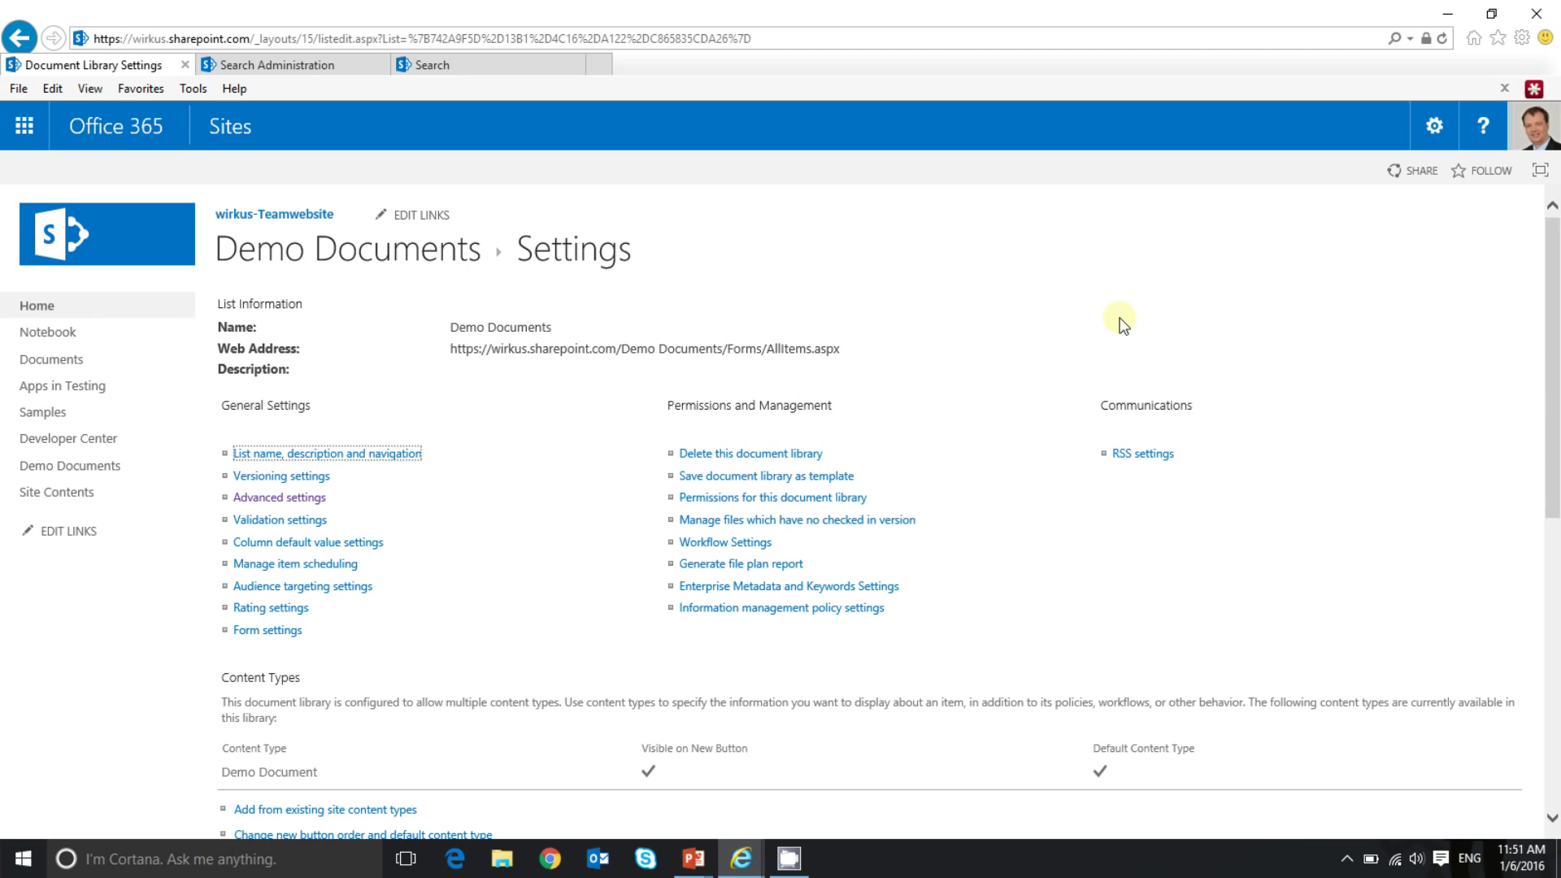
{"action": "scroll", "coordinate": [975, 349], "scroll_direction": "down", "scroll_amount": 2}
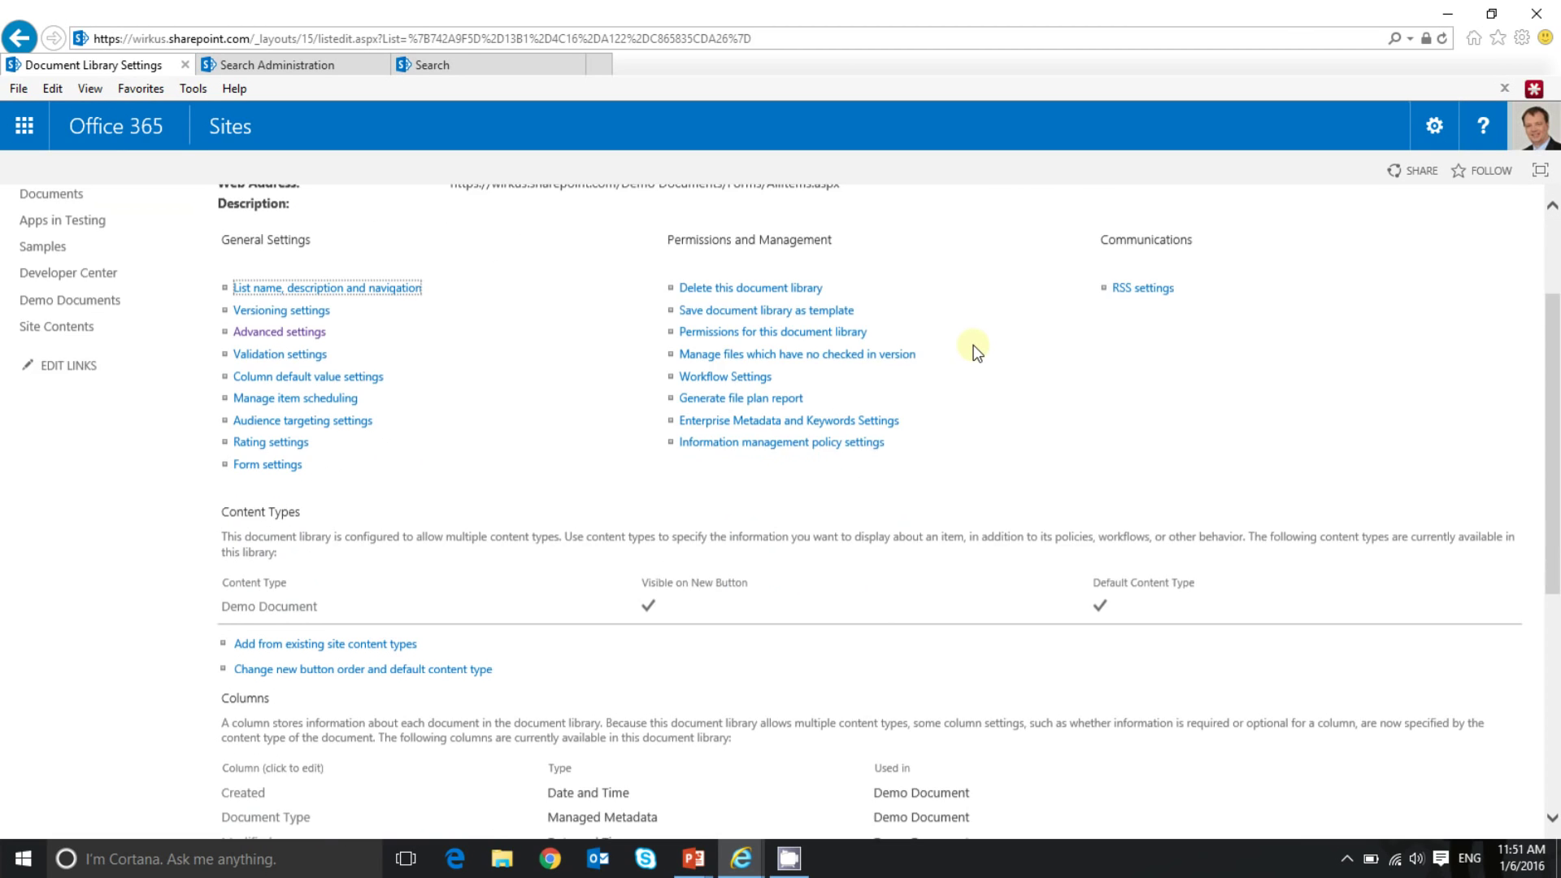
{"action": "scroll", "coordinate": [974, 349], "scroll_direction": "down", "scroll_amount": 2}
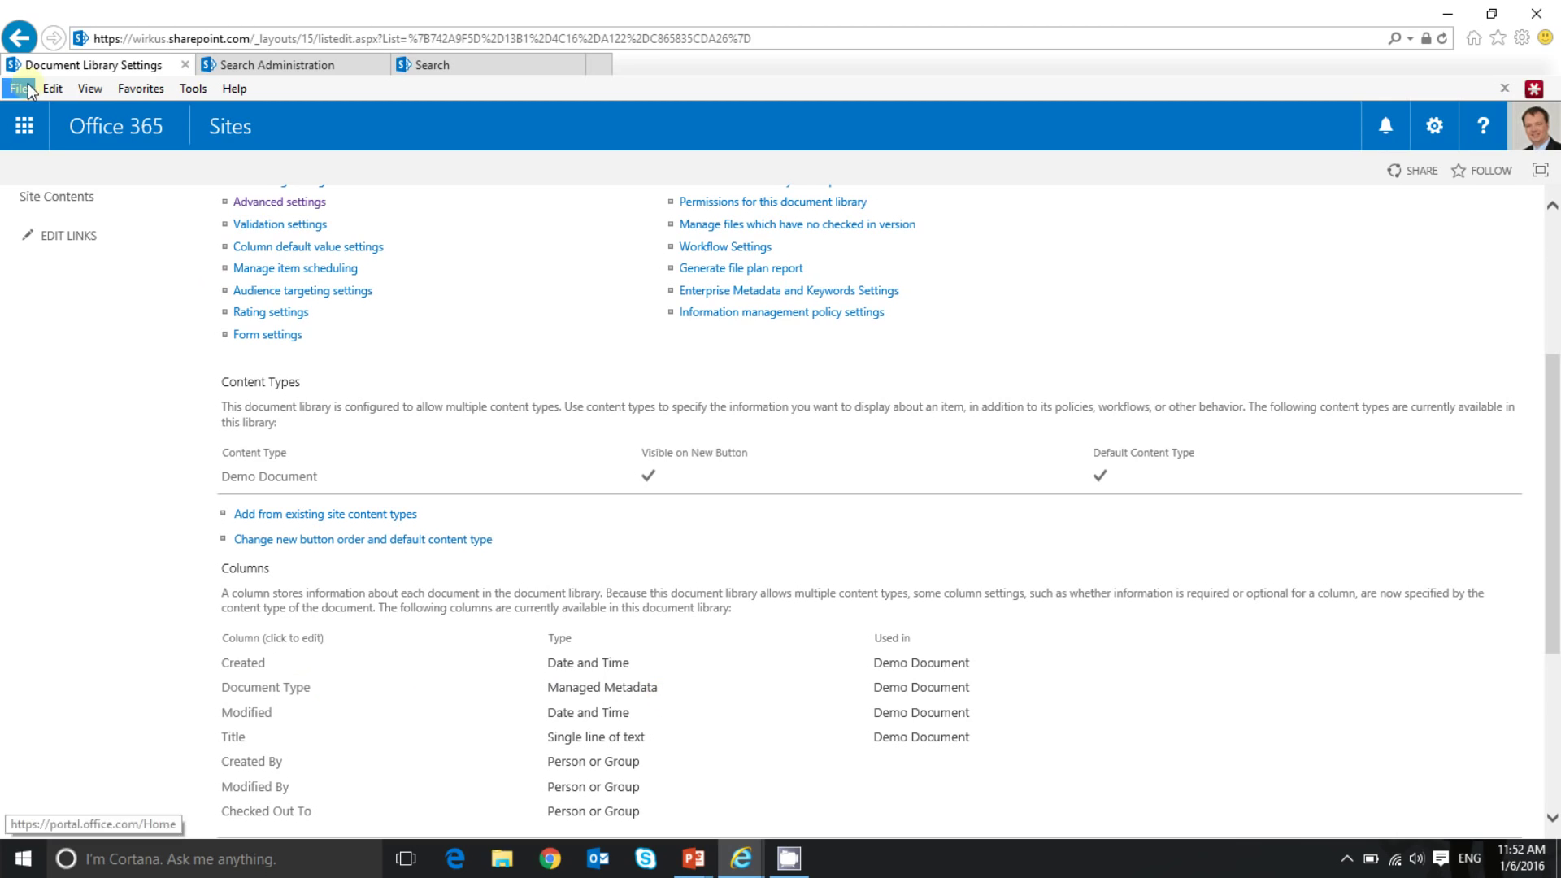
Go back to the file list and check Demo Spreadsheet (Confidential) and Demo Document (Draft)
{"action": "left_click", "coordinate": [18, 44]}
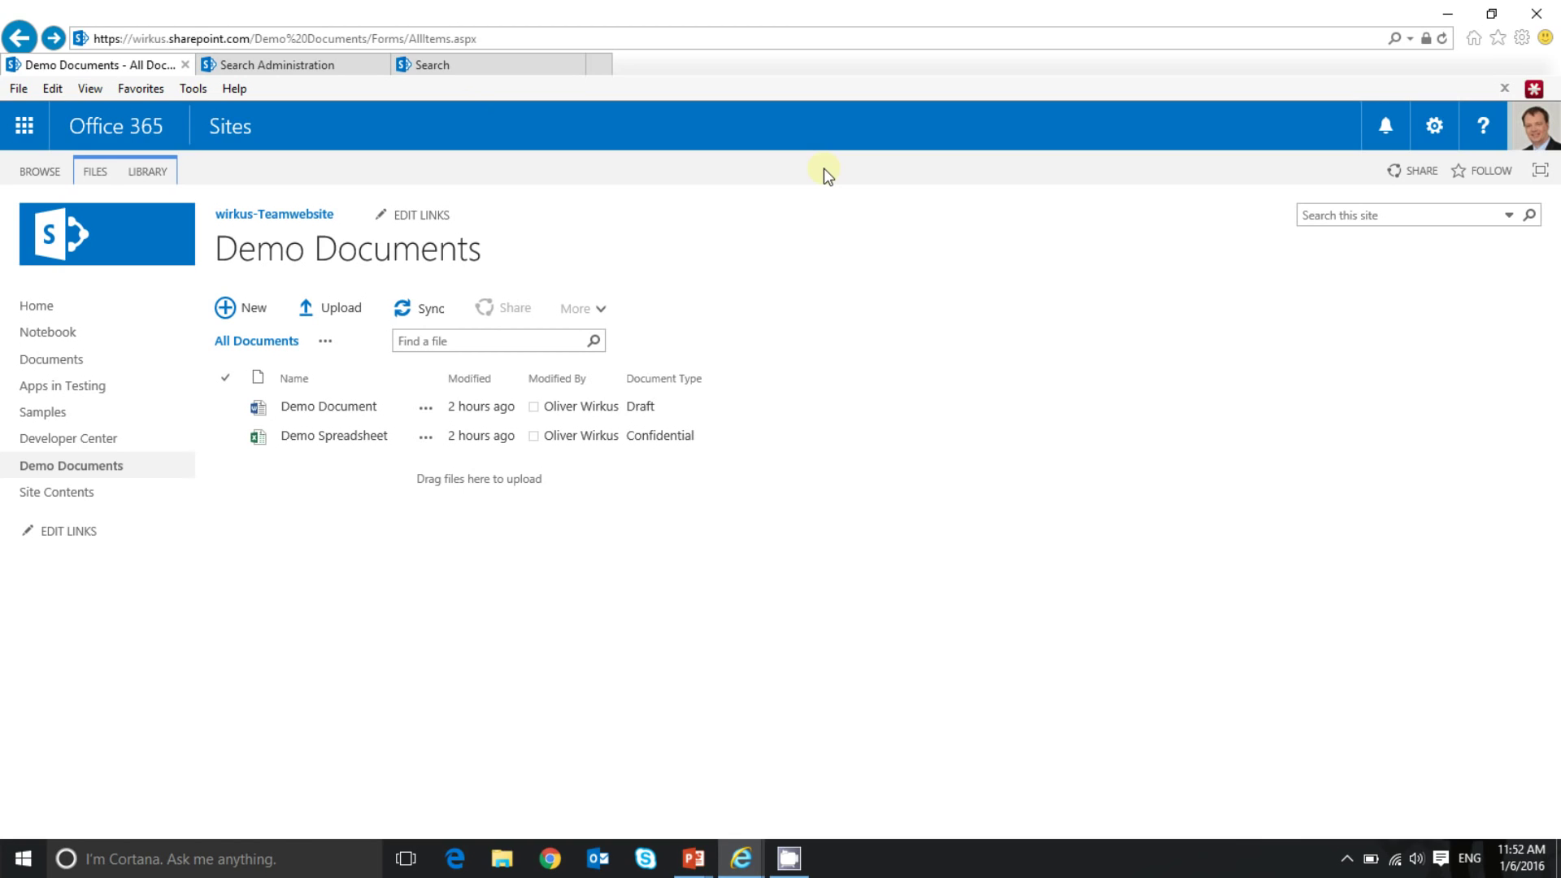
{"action": "left_click", "coordinate": [669, 443]}
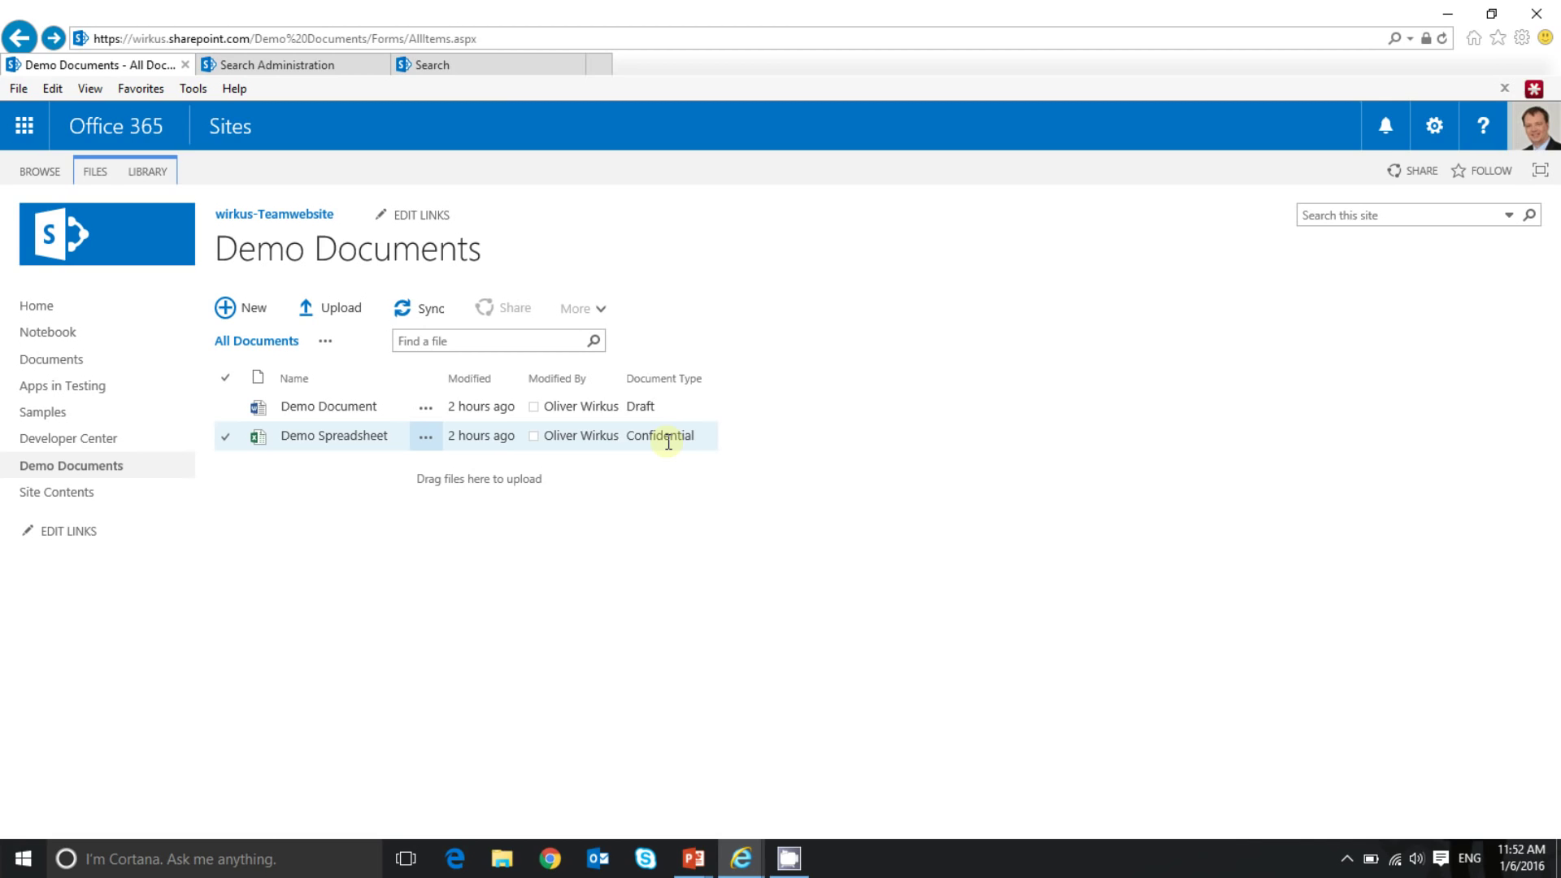
{"action": "left_click", "coordinate": [655, 404]}
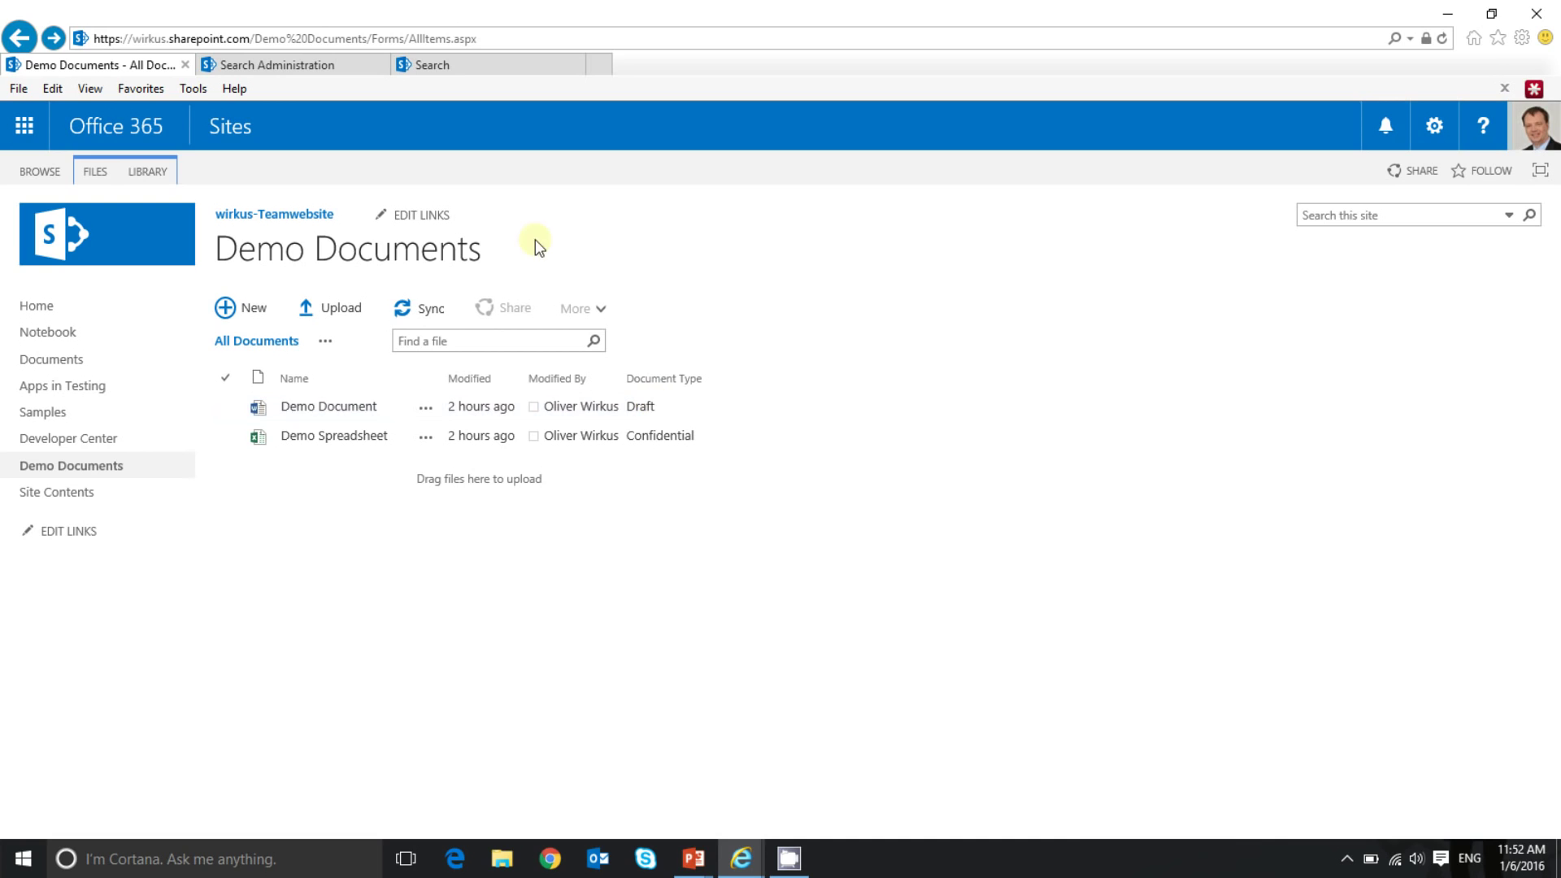
{"action": "left_click", "coordinate": [138, 174]}
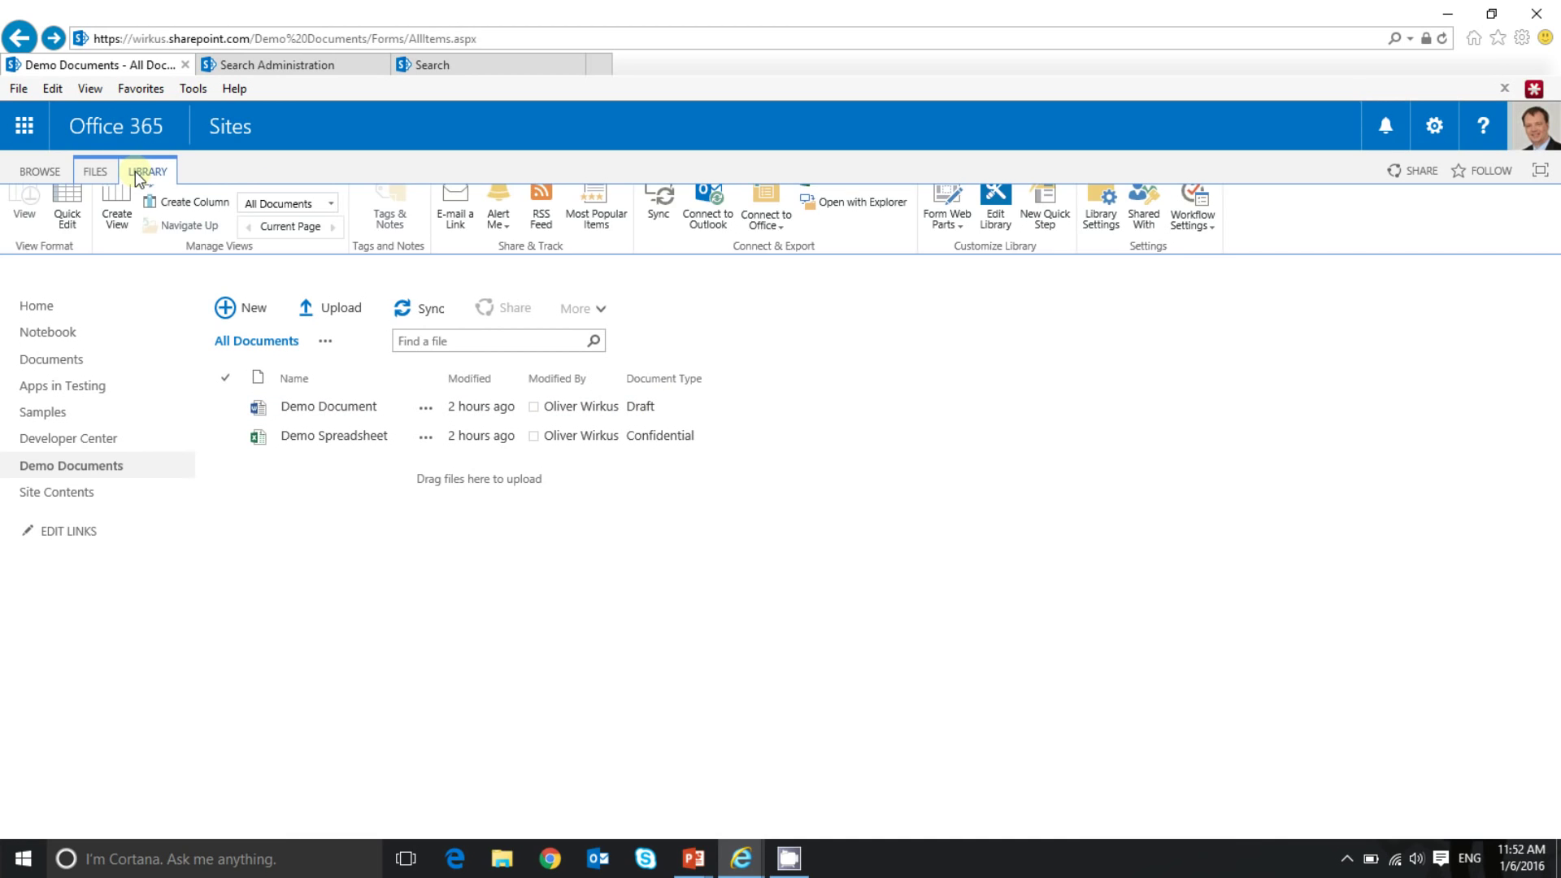
Open the library's Advanced settings and scroll to the Search and Reindex Document Library sections
{"action": "left_click", "coordinate": [1099, 229]}
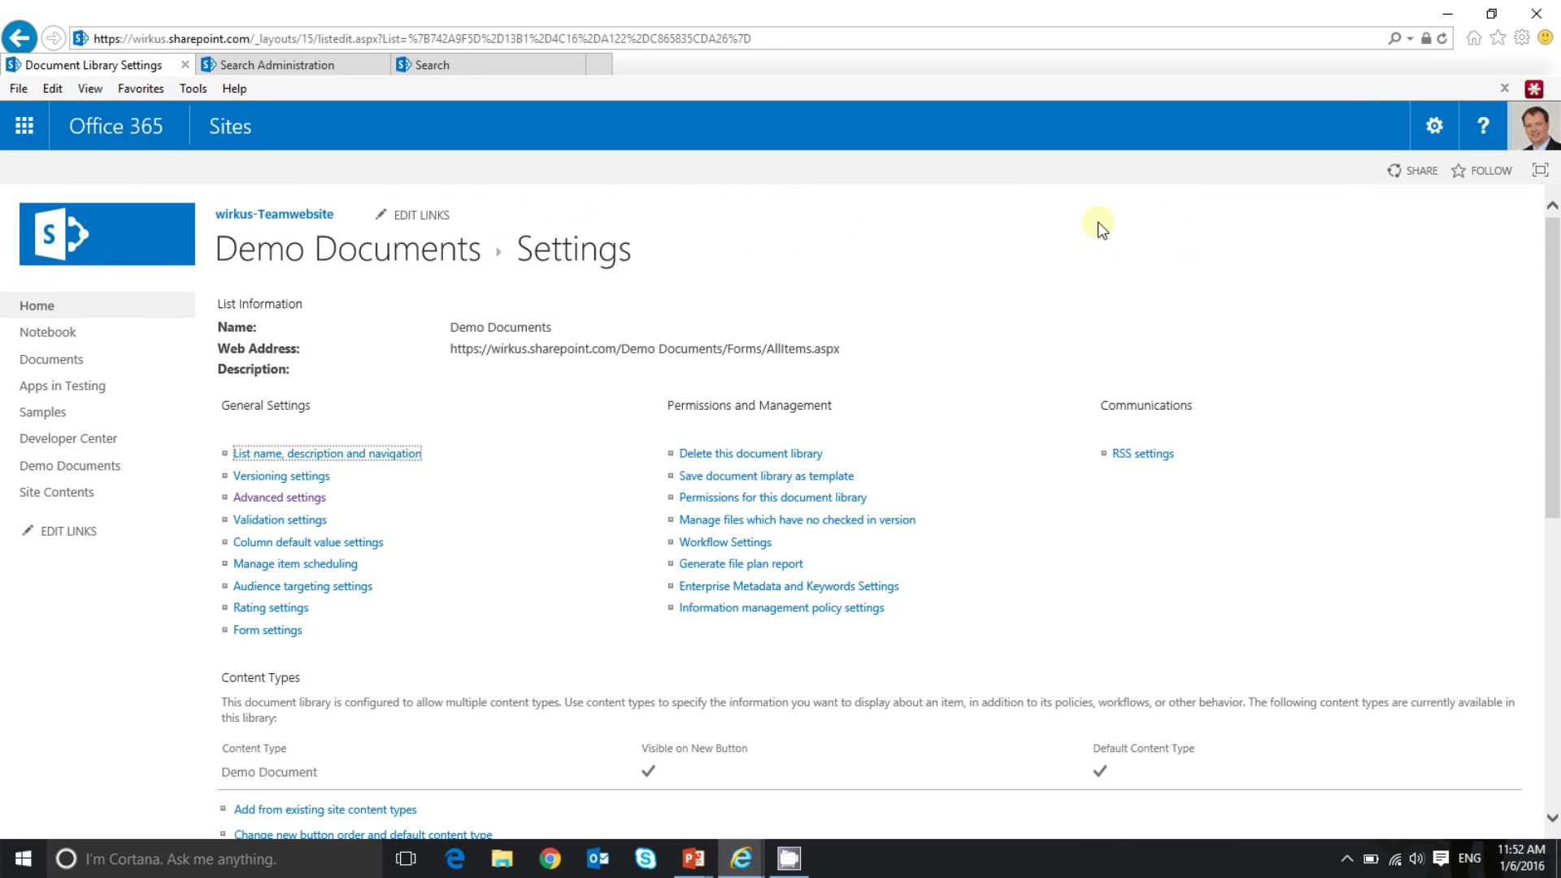
{"action": "left_click", "coordinate": [284, 499]}
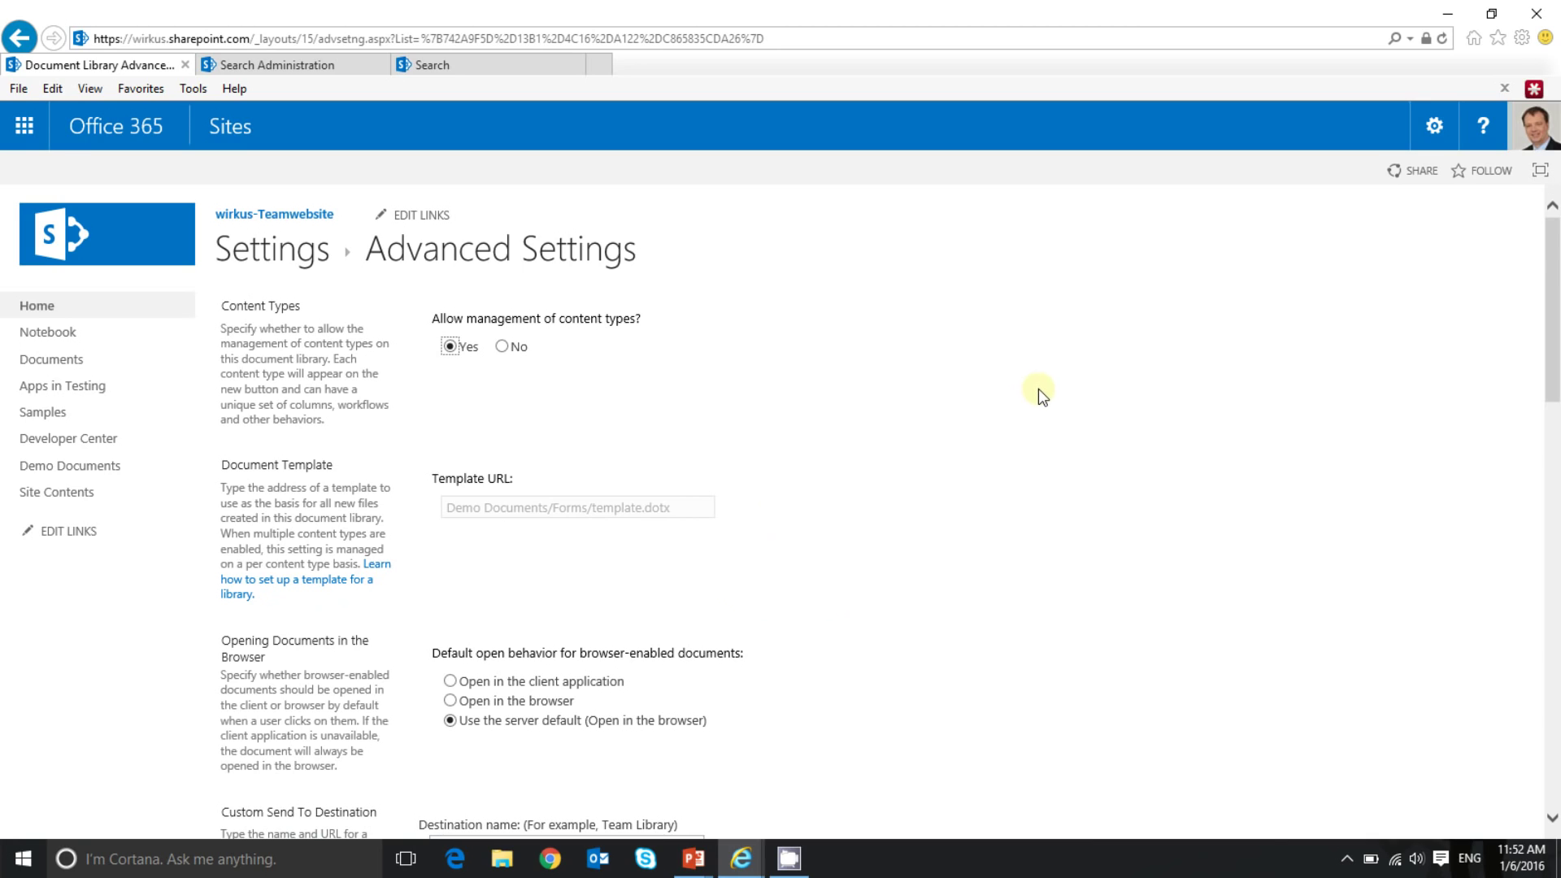
{"action": "scroll", "coordinate": [1038, 389], "scroll_direction": "down", "scroll_amount": 2}
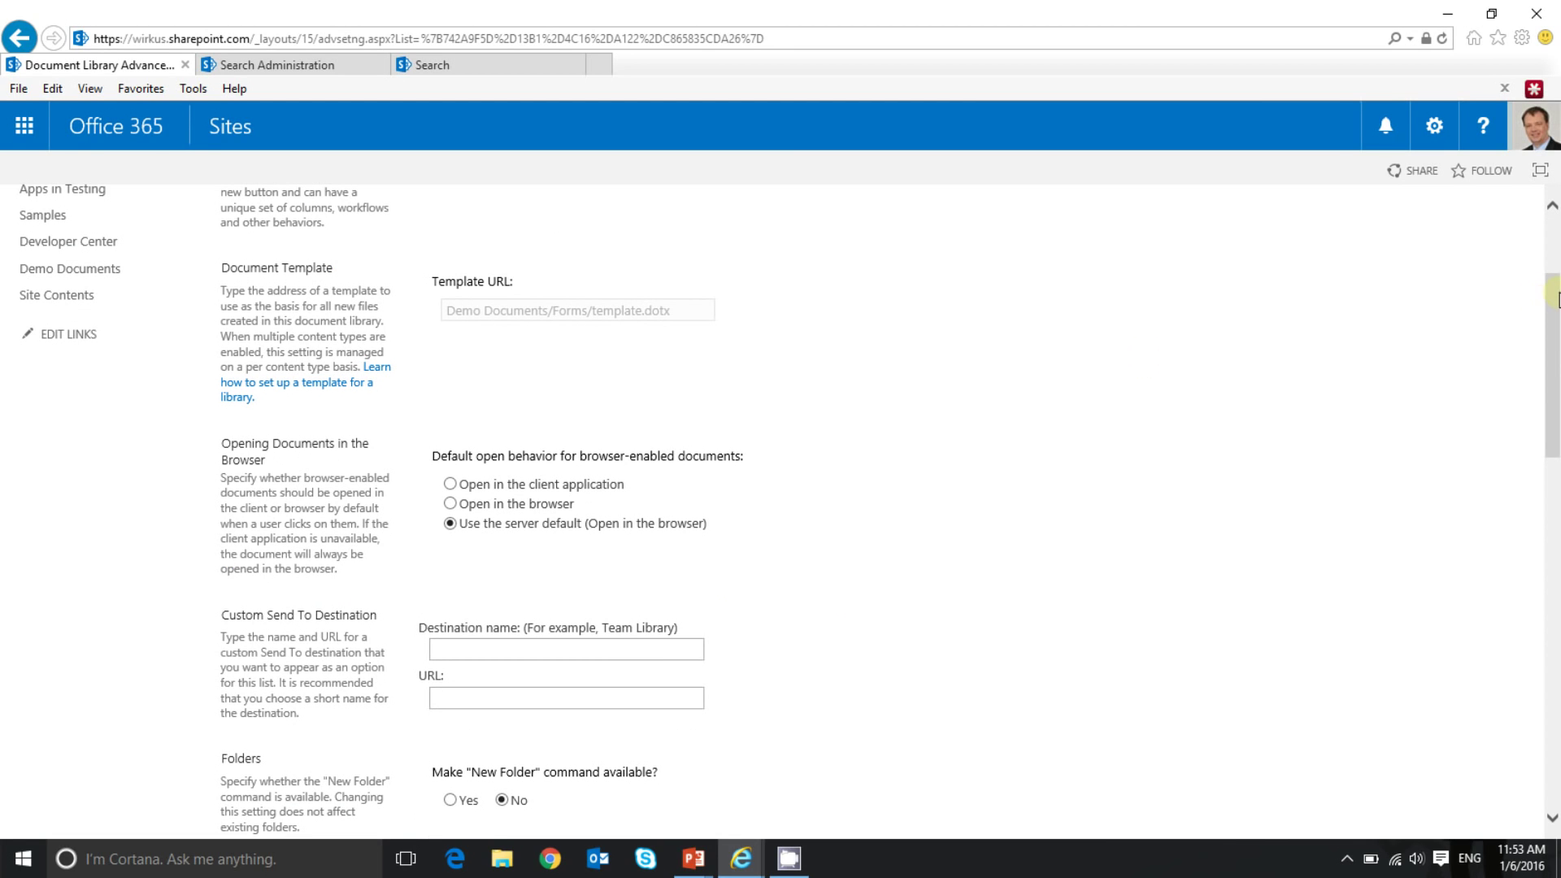
{"action": "left_click_drag", "start_coordinate": [1553, 301], "coordinate": [1555, 460]}
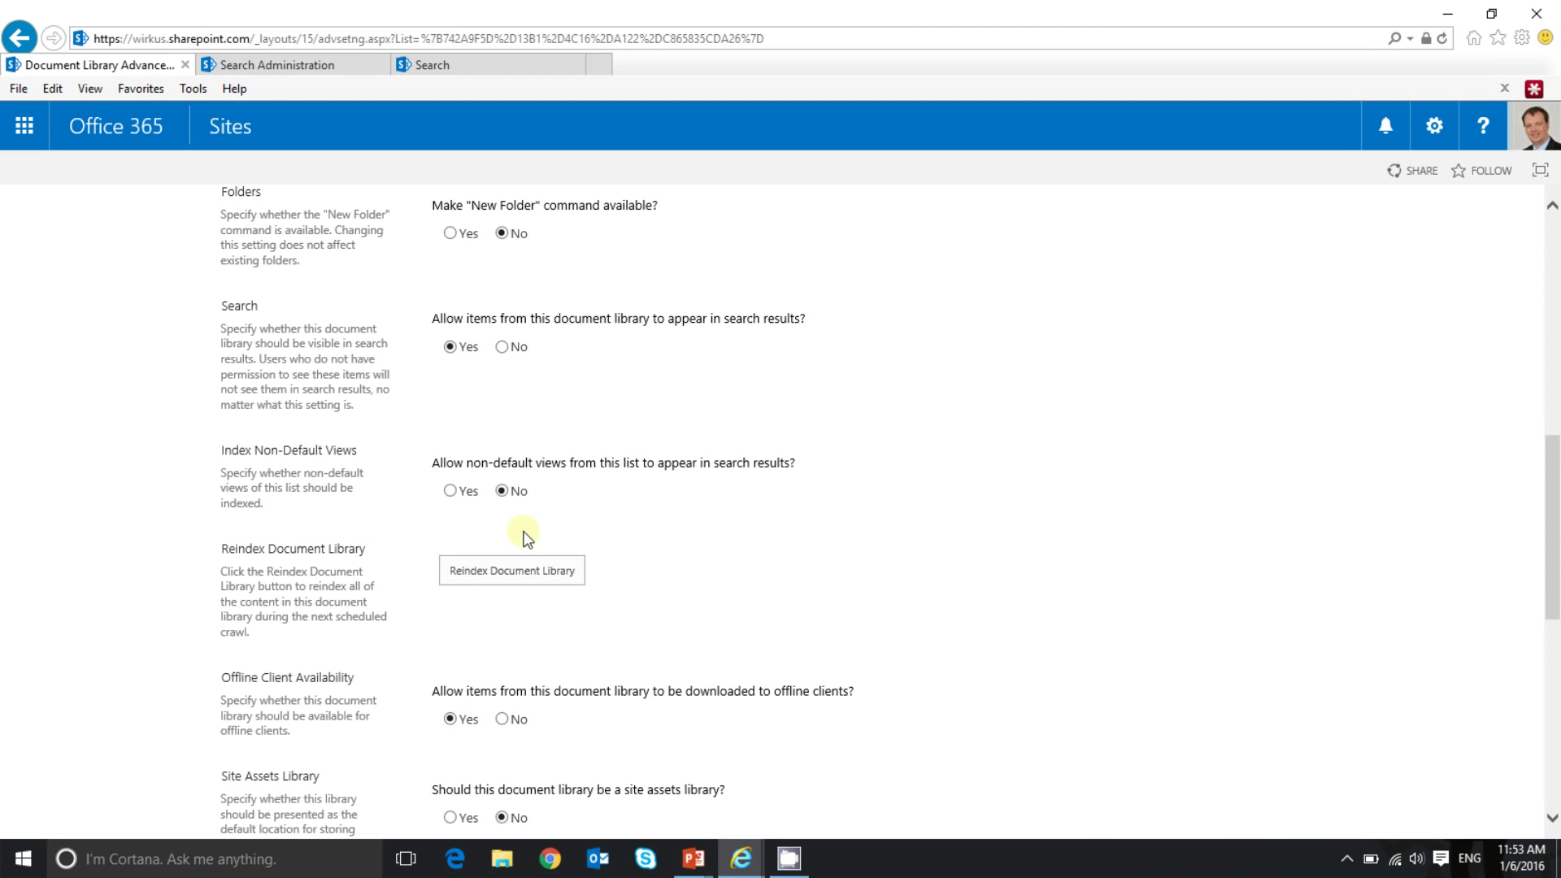
Go to Search Administration and open Manage Search Schema to list the managed properties
{"action": "left_click", "coordinate": [303, 64]}
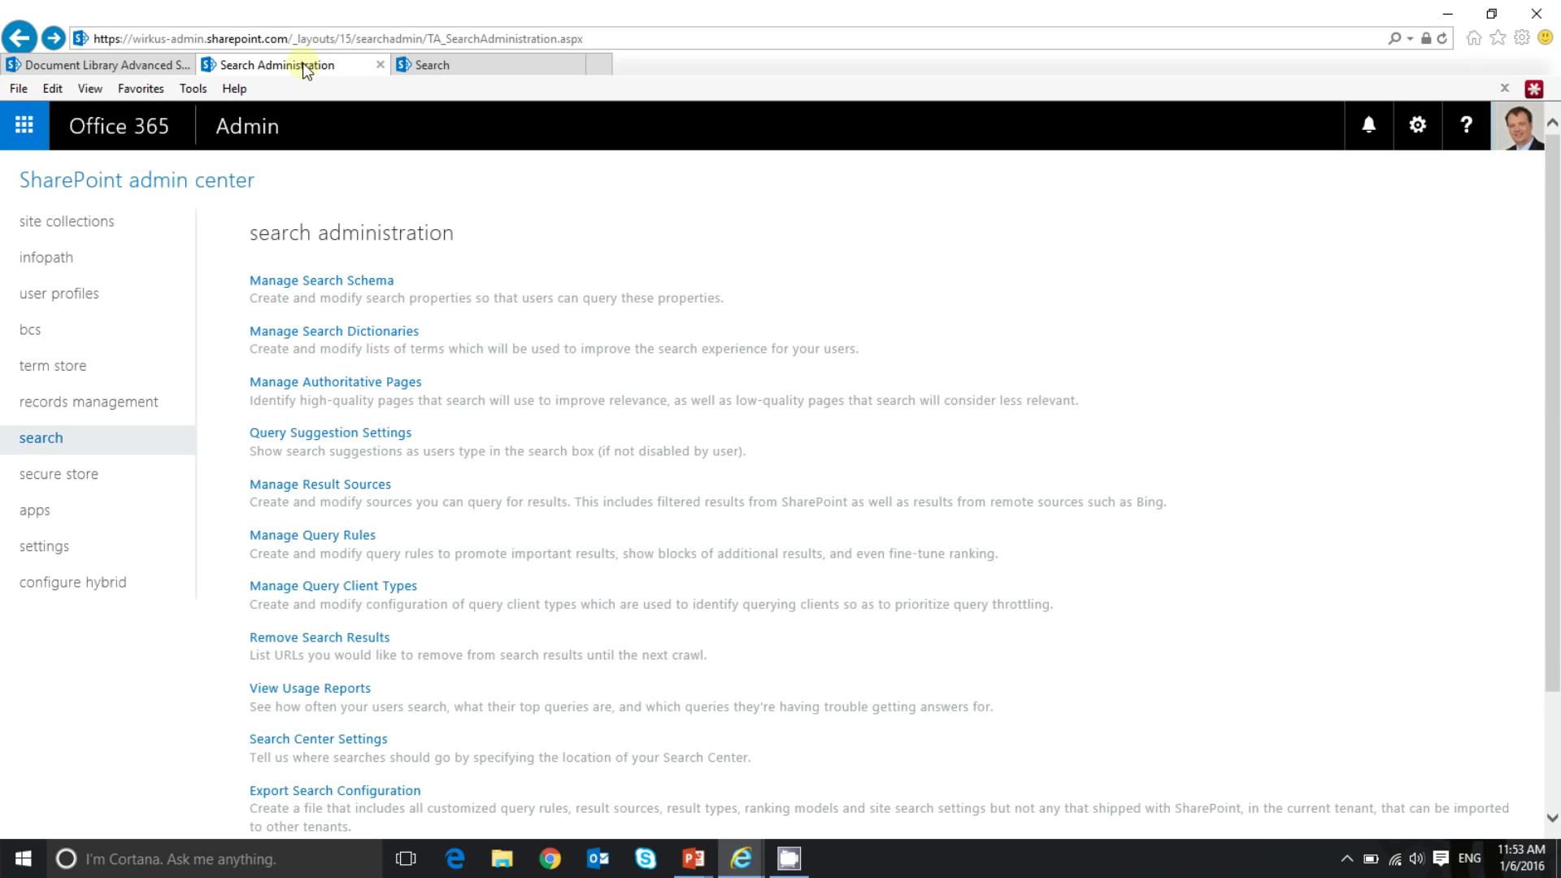
{"action": "left_click", "coordinate": [329, 285]}
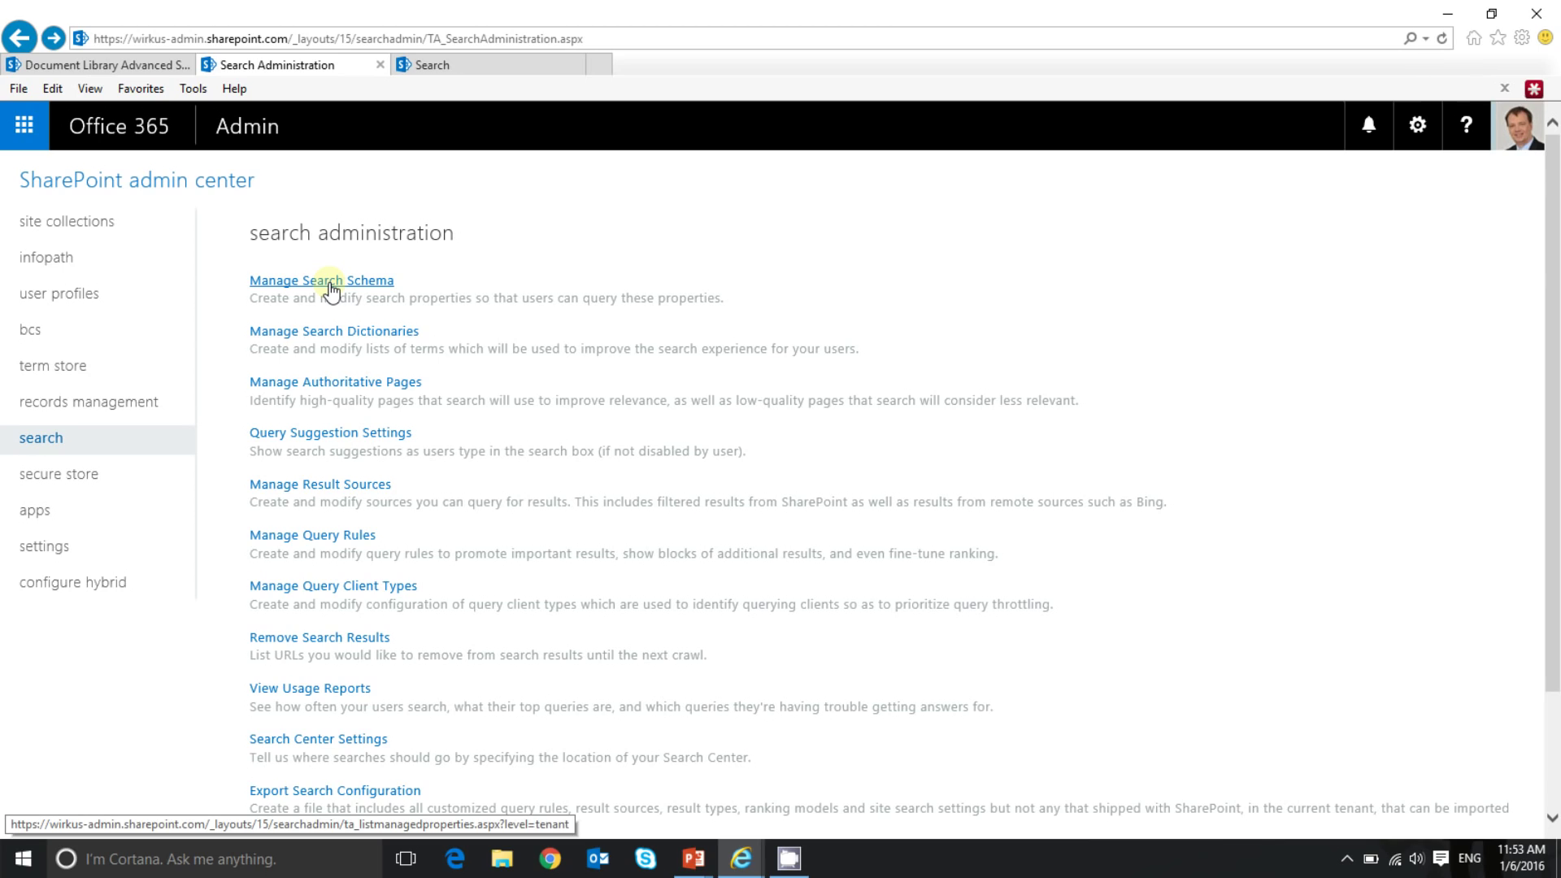
{"action": "left_click", "coordinate": [329, 281]}
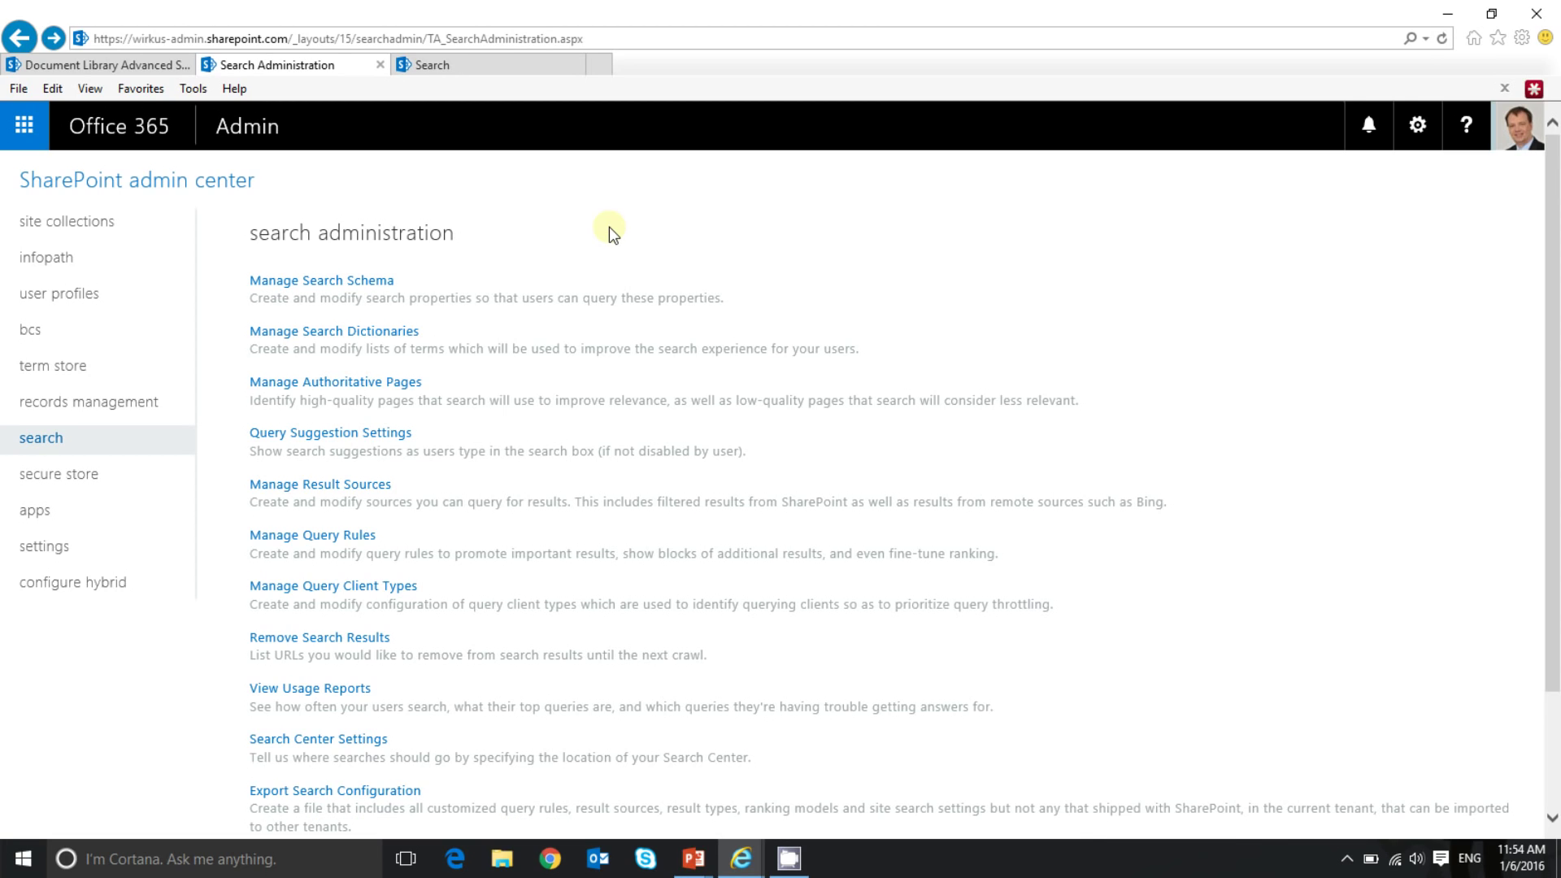
{"action": "left_click", "coordinate": [342, 280]}
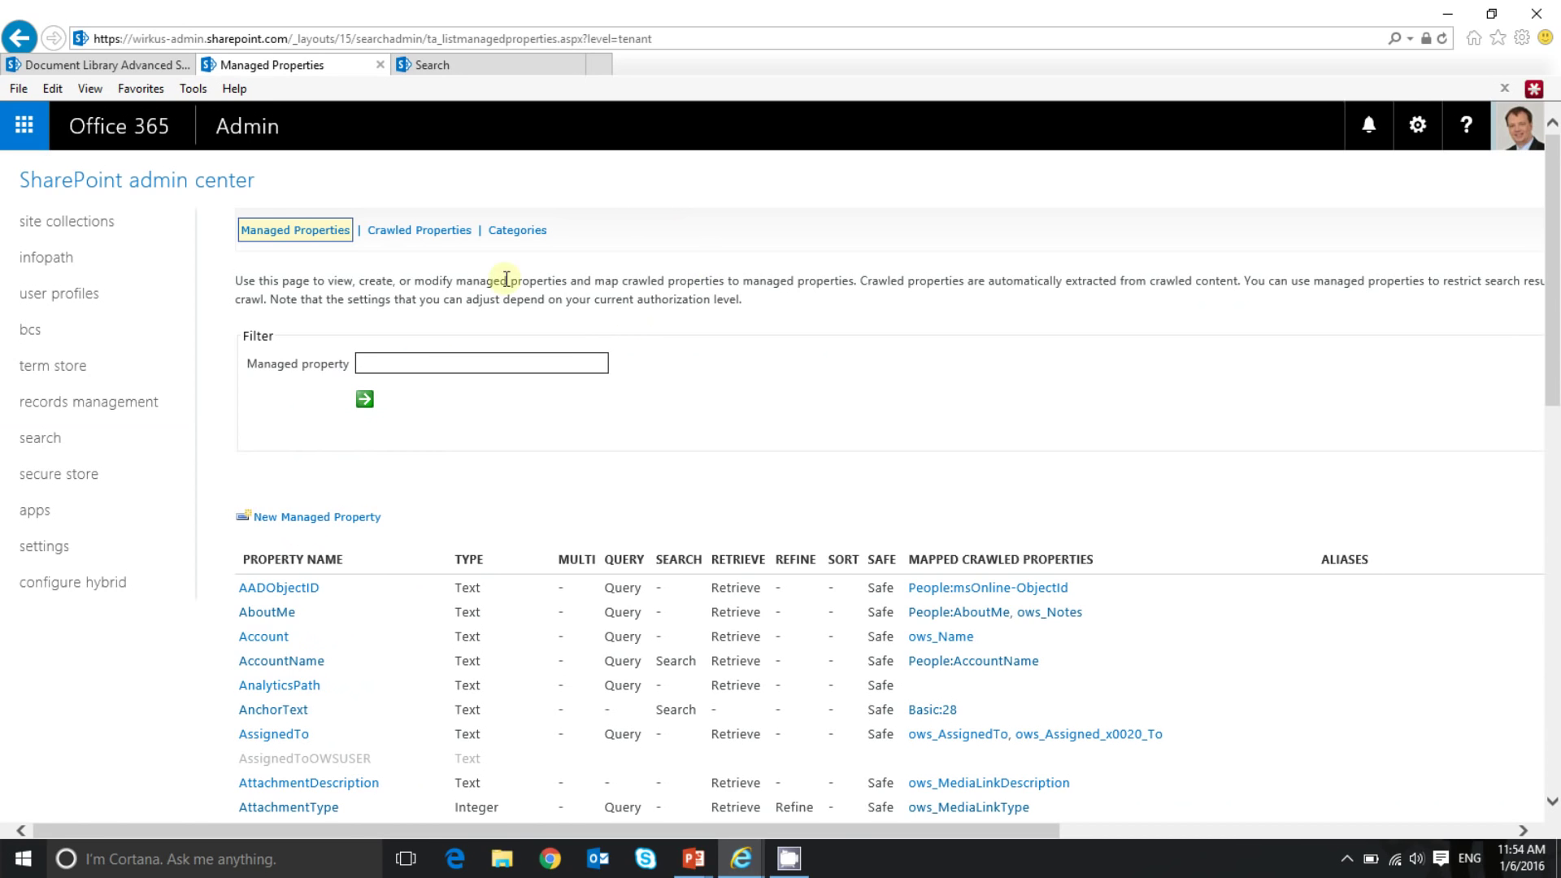
Show the tenant-level Crawled Properties list instead of the managed properties
{"action": "left_click", "coordinate": [432, 231]}
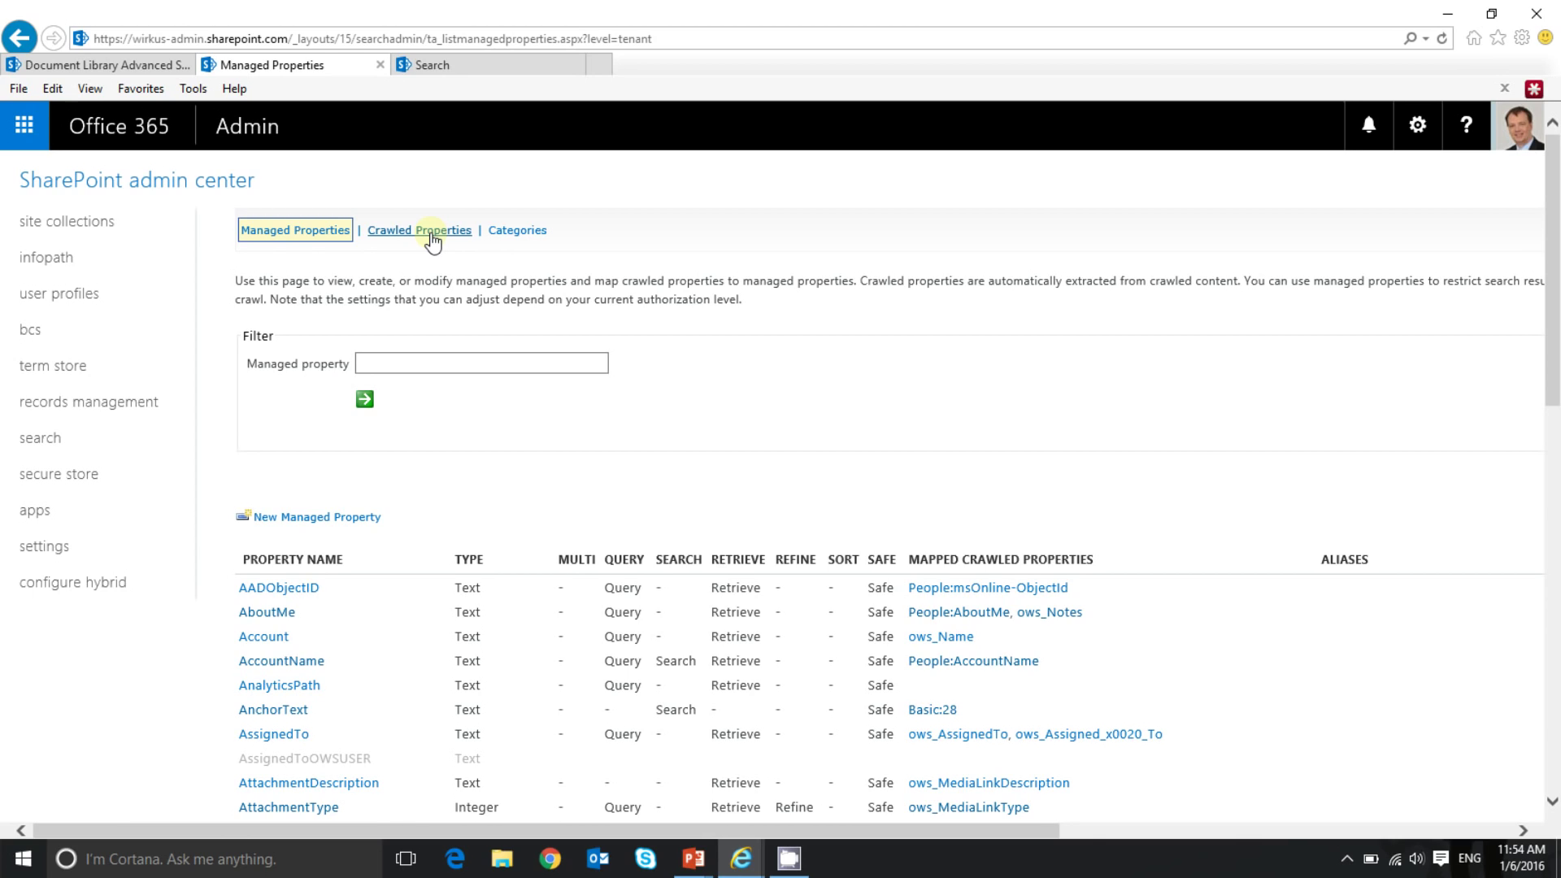
{"action": "left_click", "coordinate": [432, 233]}
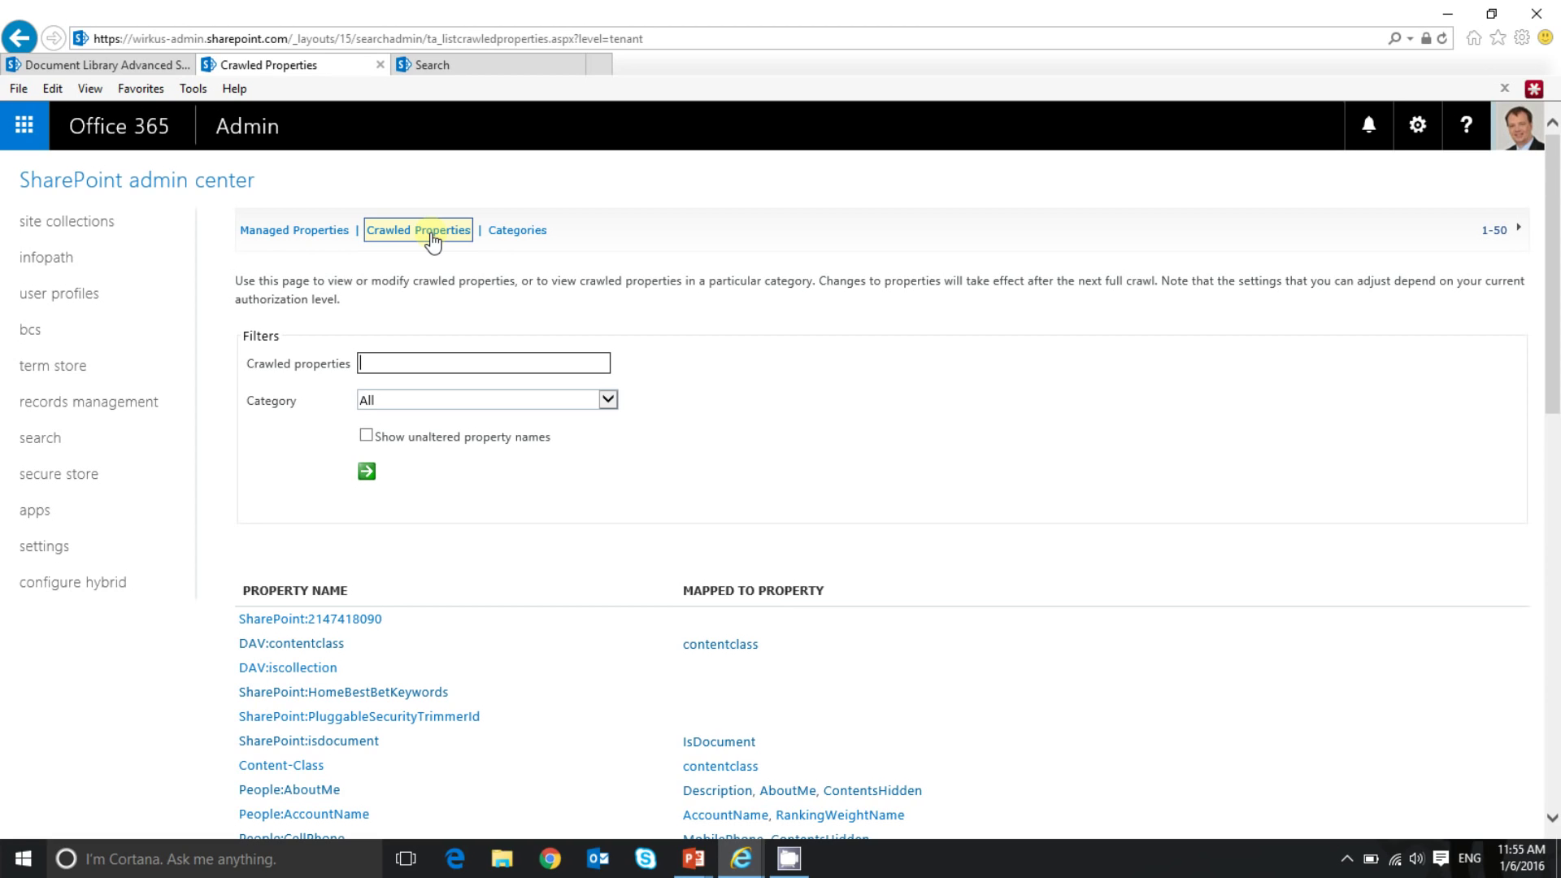
Filter crawled properties by 'ows_documentr' to find ows_Document_x0020_Type mapped to RefinableString00
{"action": "left_click", "coordinate": [502, 361]}
{"action": "type", "text": "ows_documentr"}
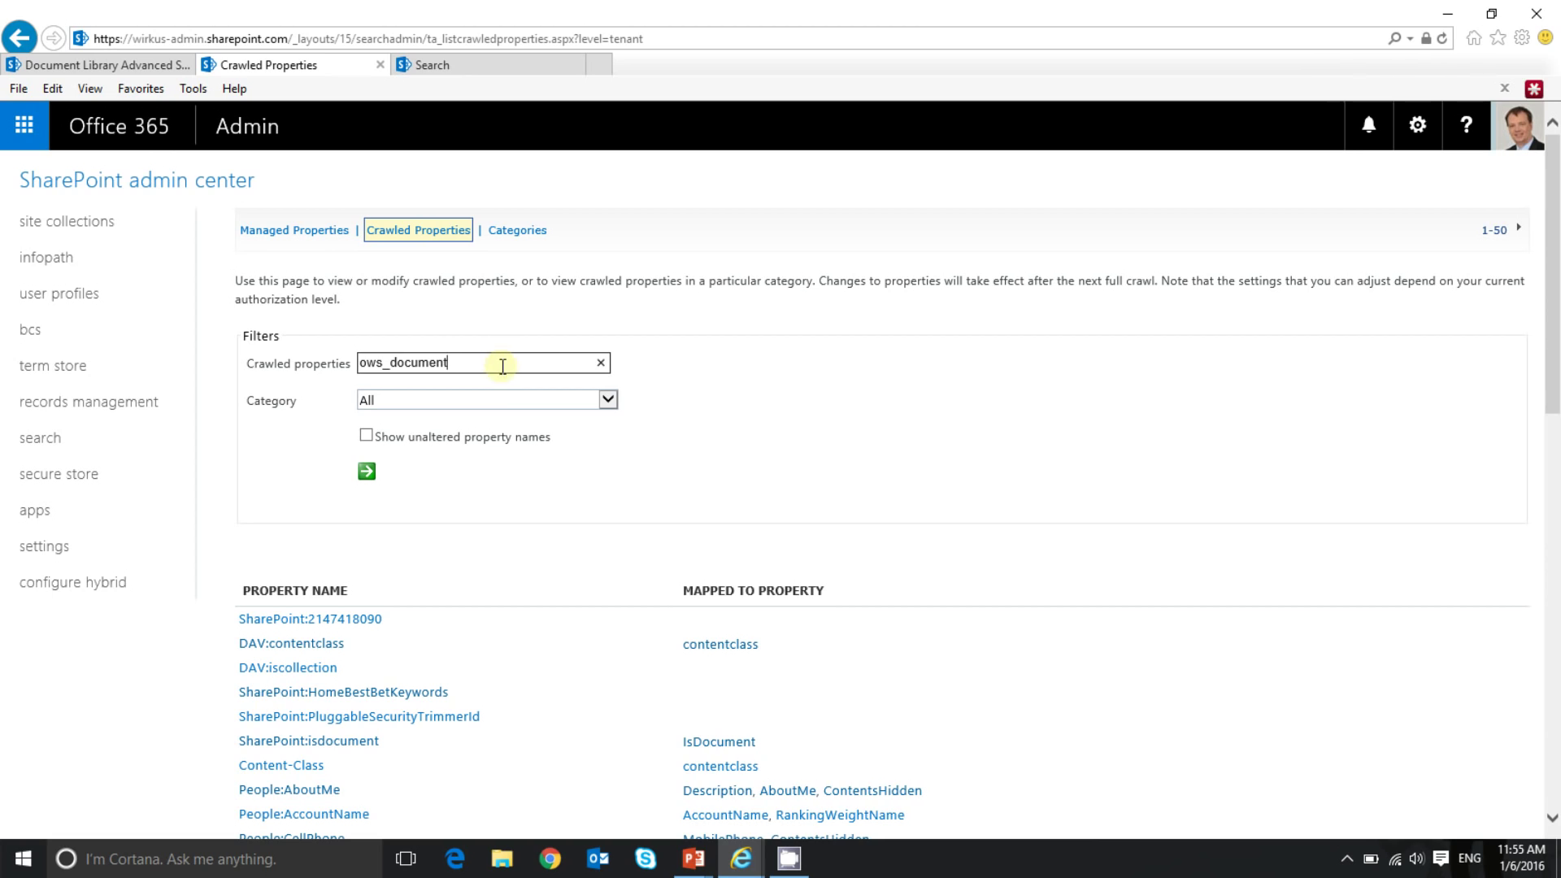
{"action": "left_click", "coordinate": [368, 474]}
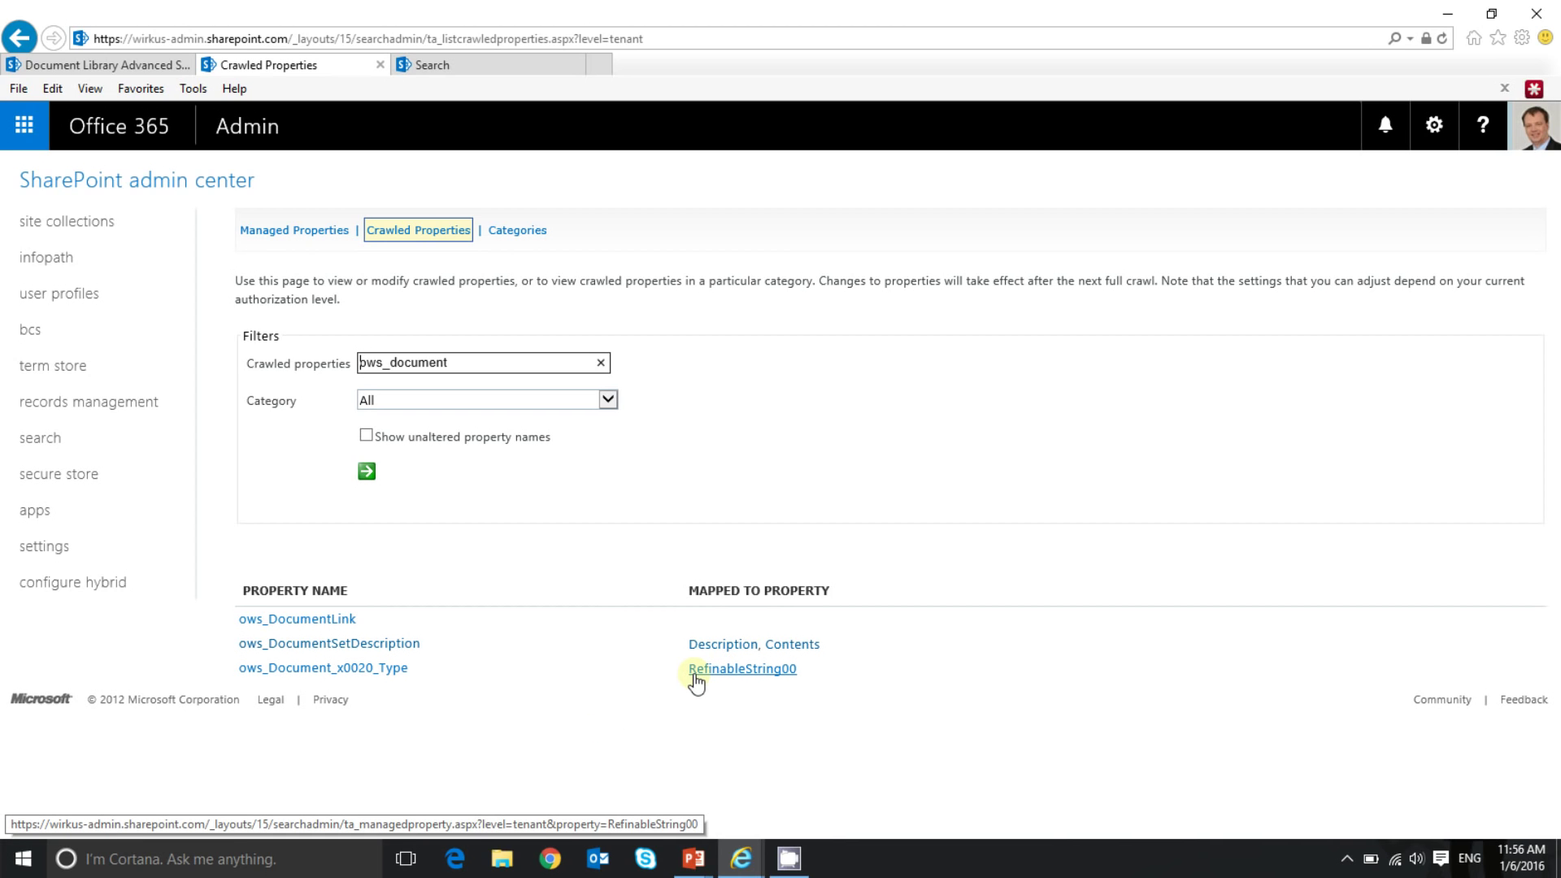
{"action": "left_click", "coordinate": [781, 672]}
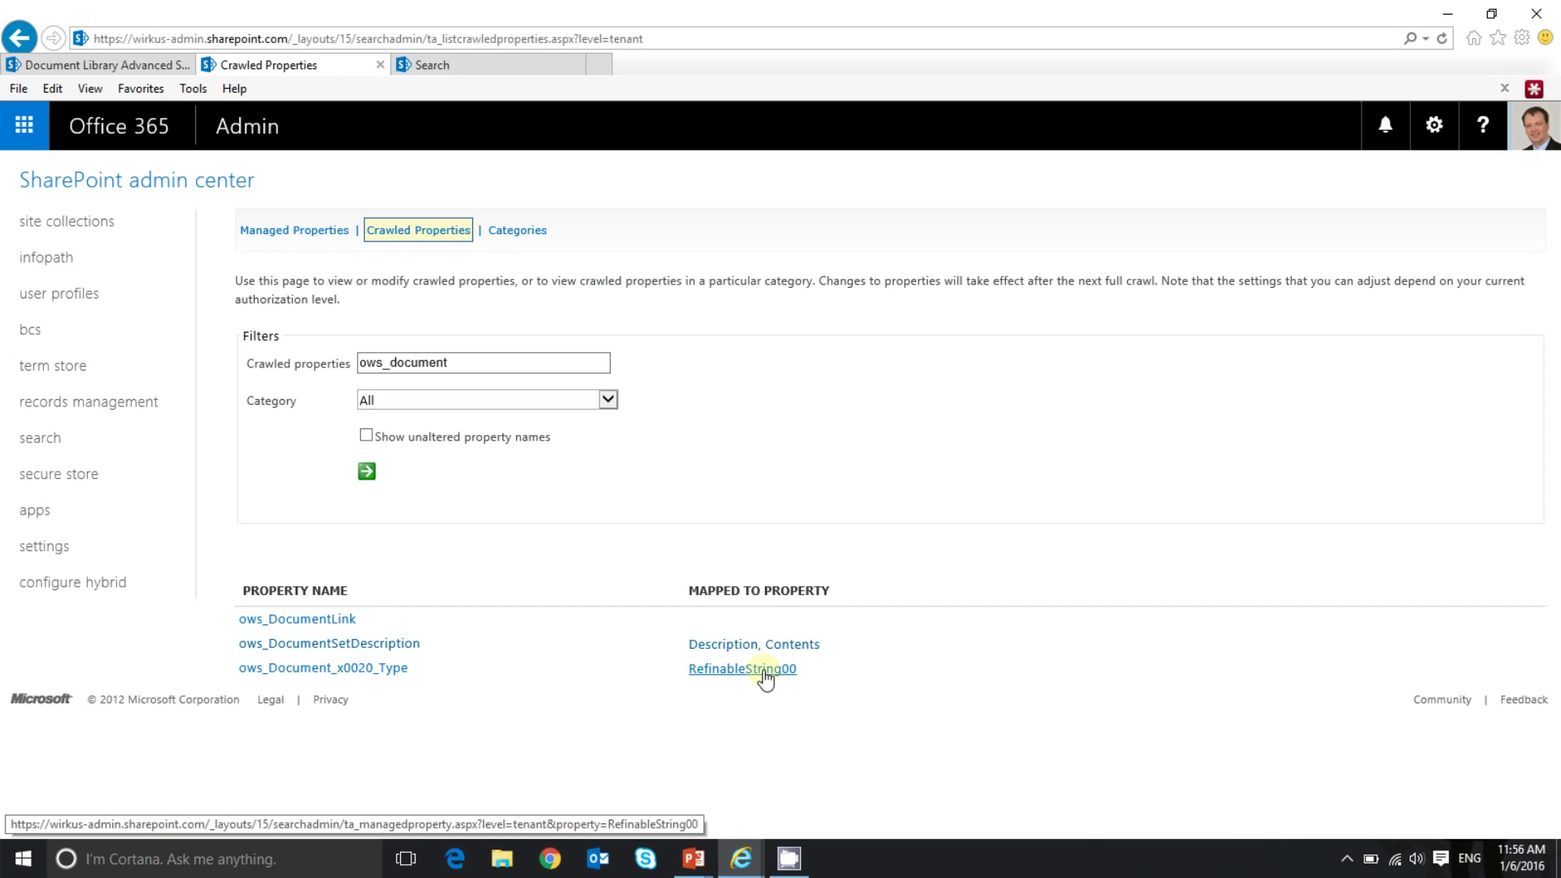
Review RefinableString00: Refinable and Sortable set to Yes - active, alias DocumentType
{"action": "left_click", "coordinate": [765, 675]}
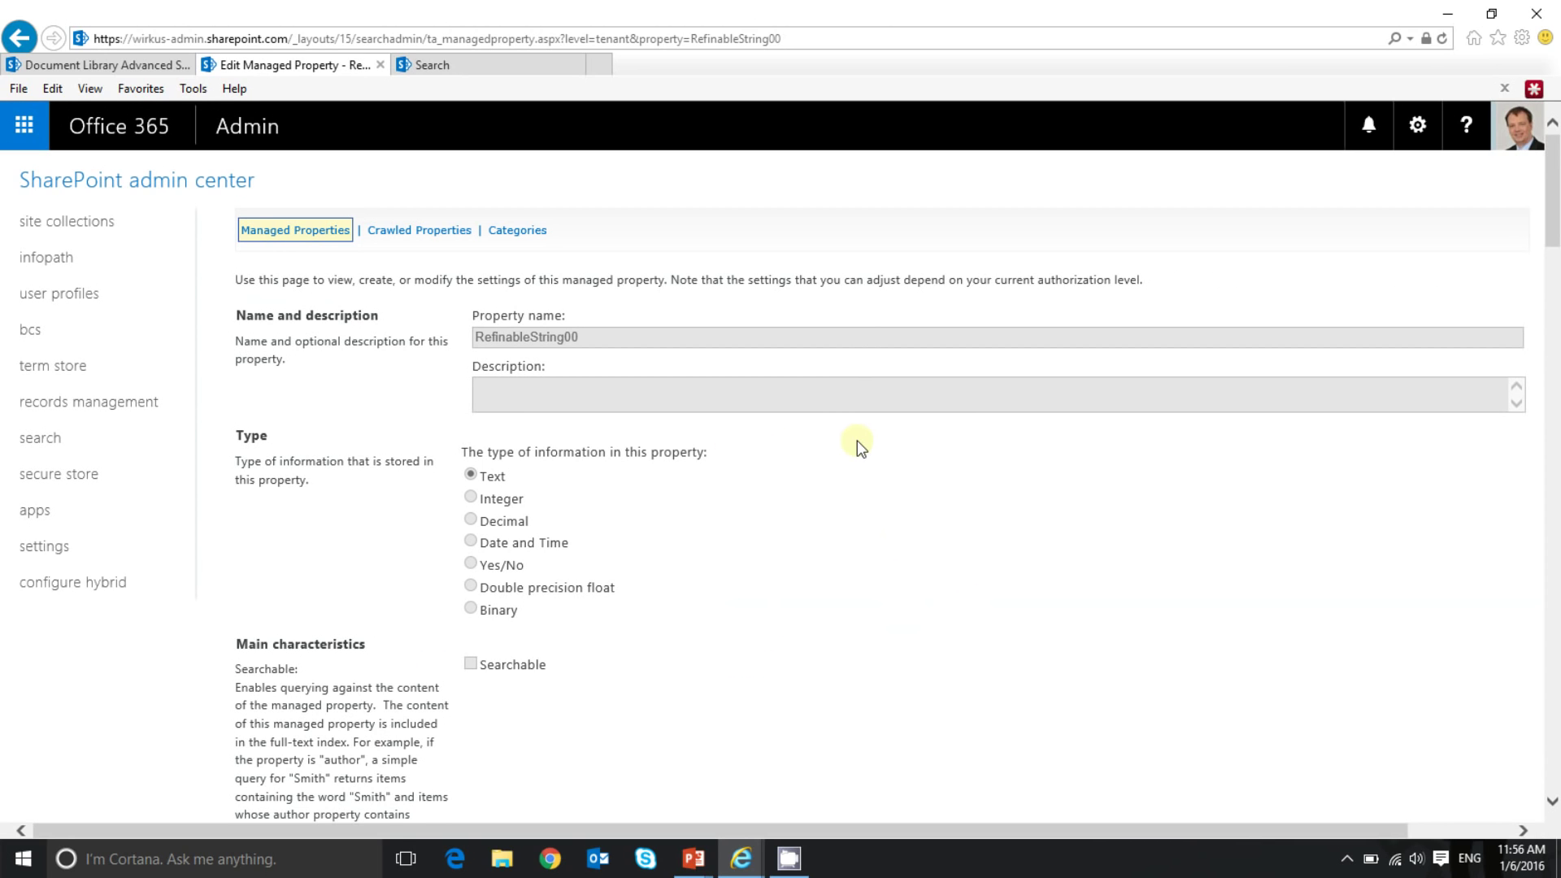
{"action": "scroll", "coordinate": [857, 443], "scroll_direction": "down", "scroll_amount": 2}
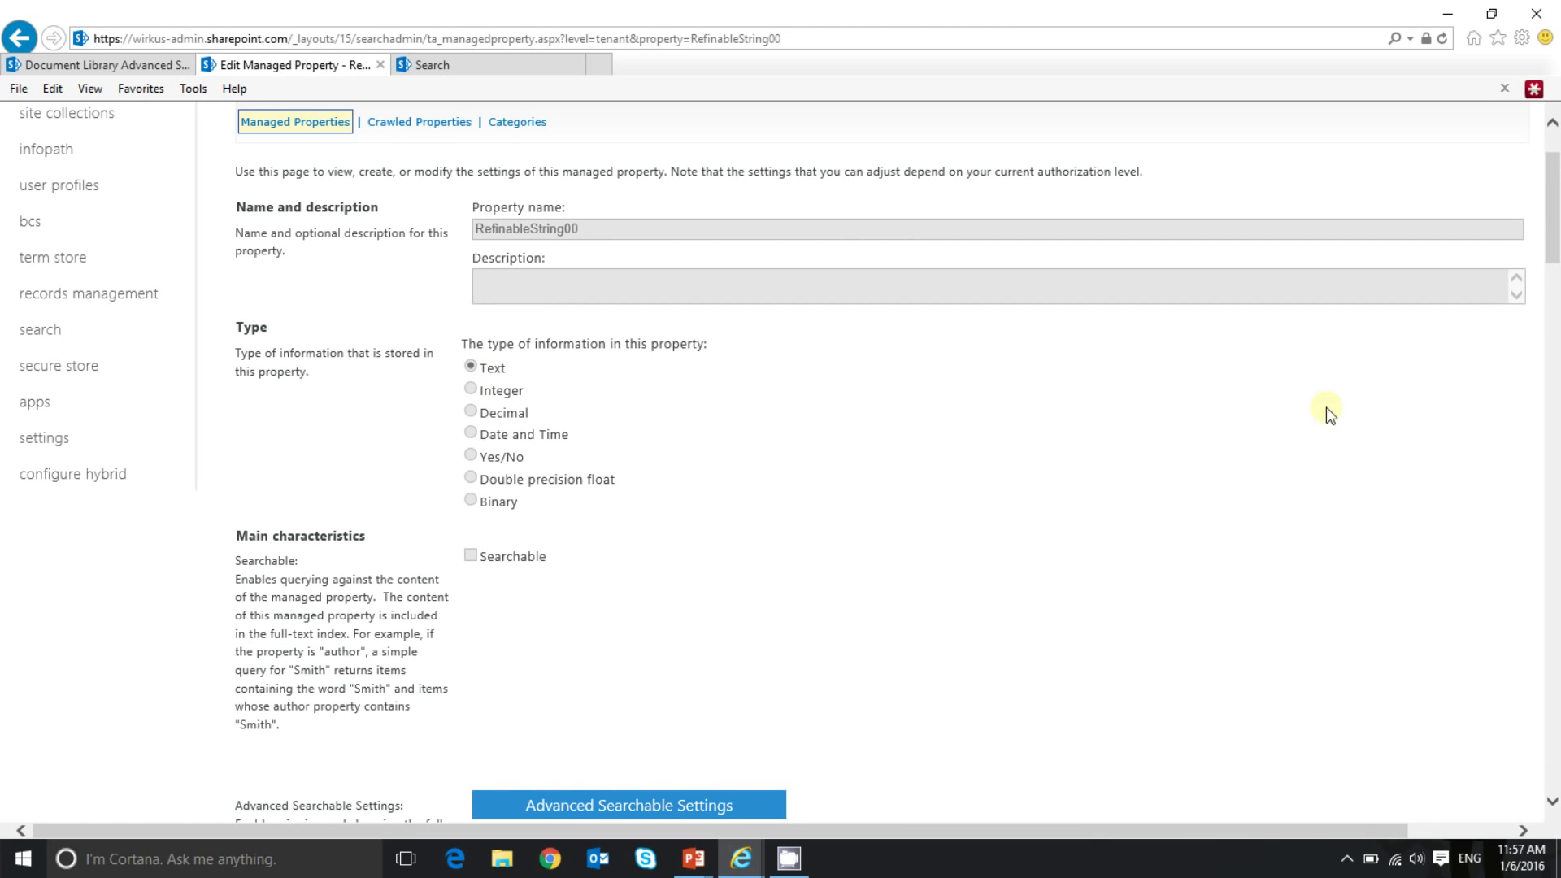
{"action": "left_click_drag", "start_coordinate": [1552, 200], "coordinate": [1554, 351]}
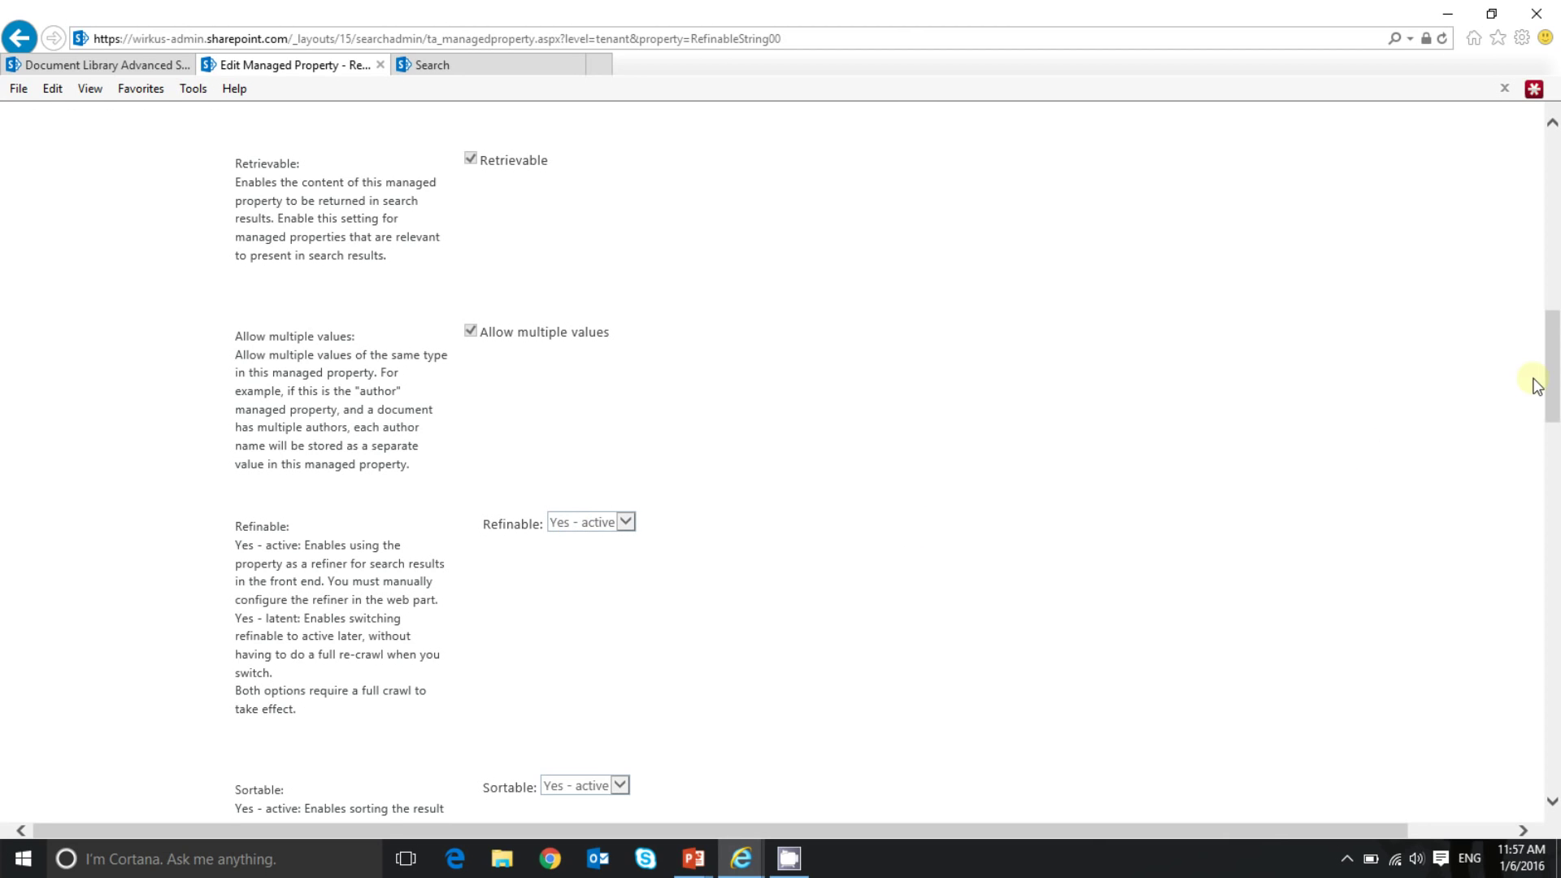
{"action": "left_click_drag", "start_coordinate": [1552, 363], "coordinate": [1555, 456]}
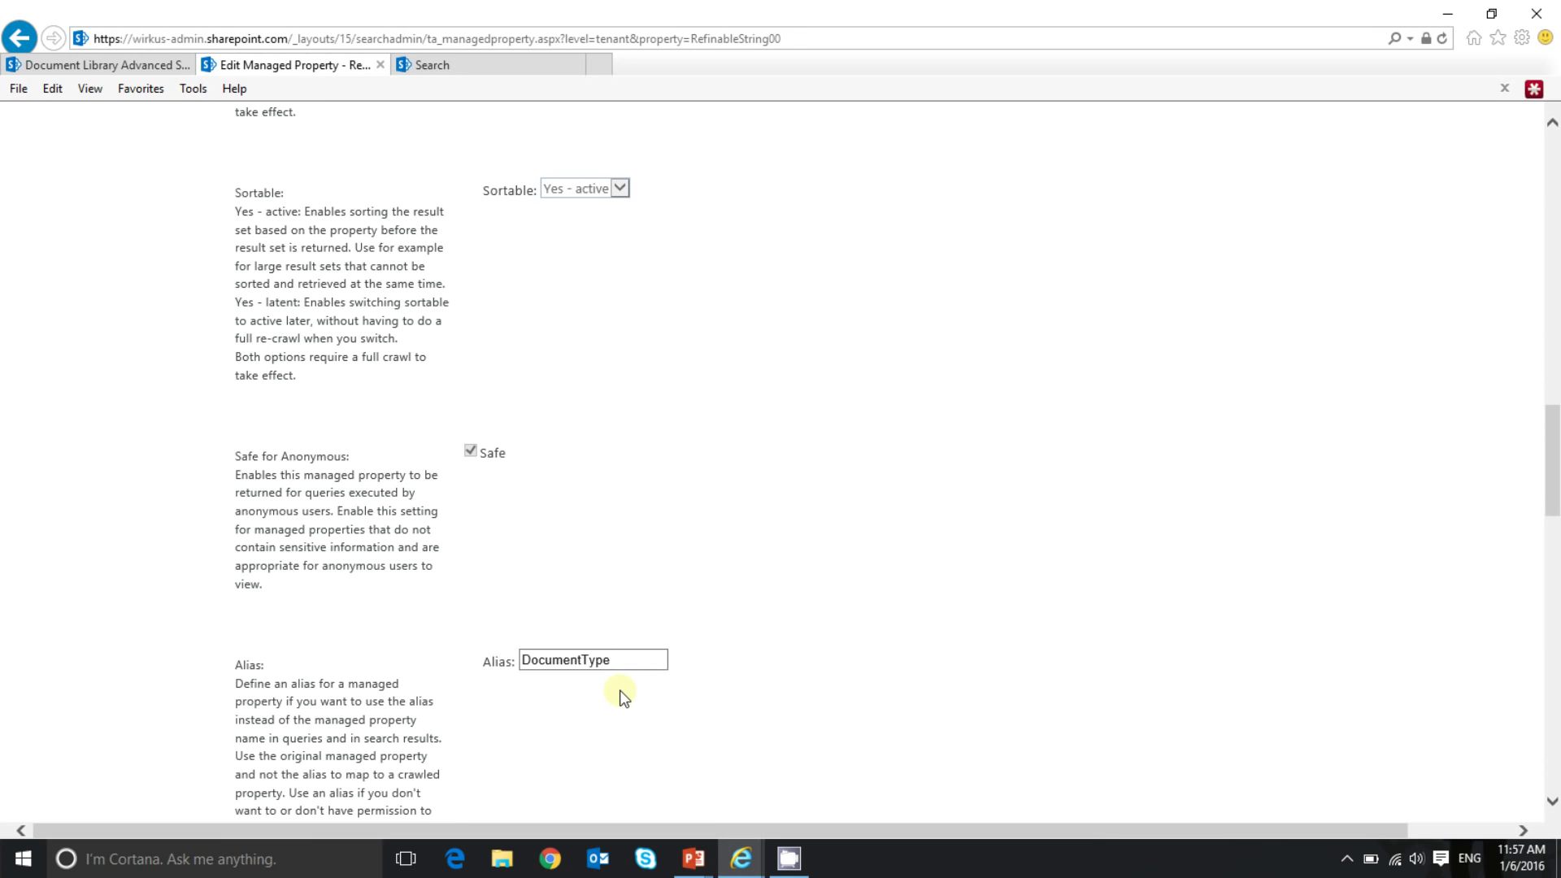
{"action": "left_click_drag", "start_coordinate": [1555, 493], "coordinate": [1555, 424]}
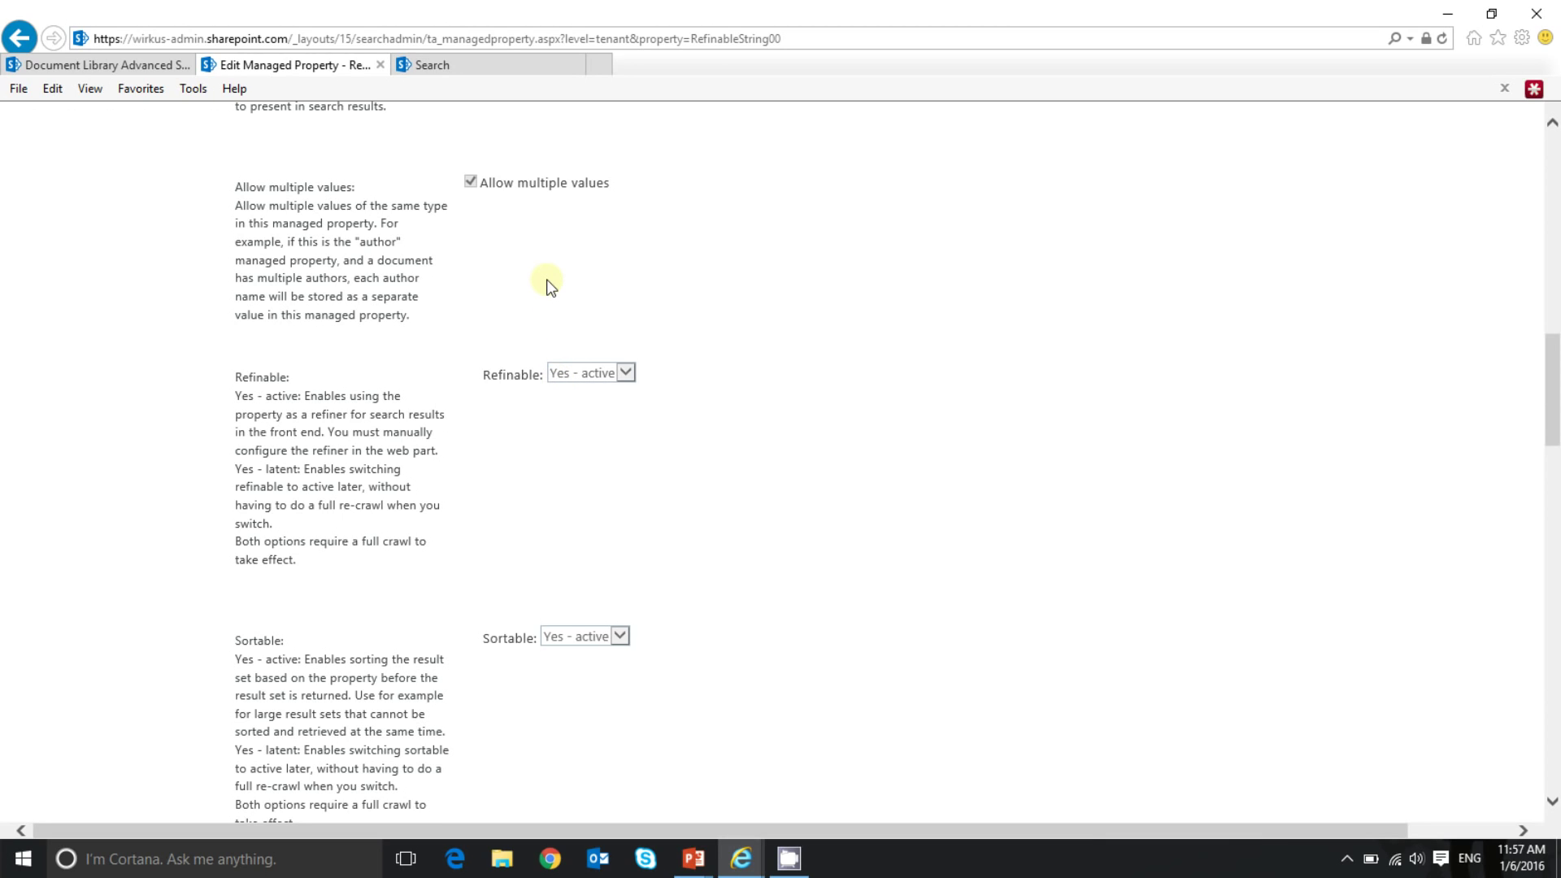
On the site's Search page, search for 'demo document'
{"action": "left_click", "coordinate": [521, 70]}
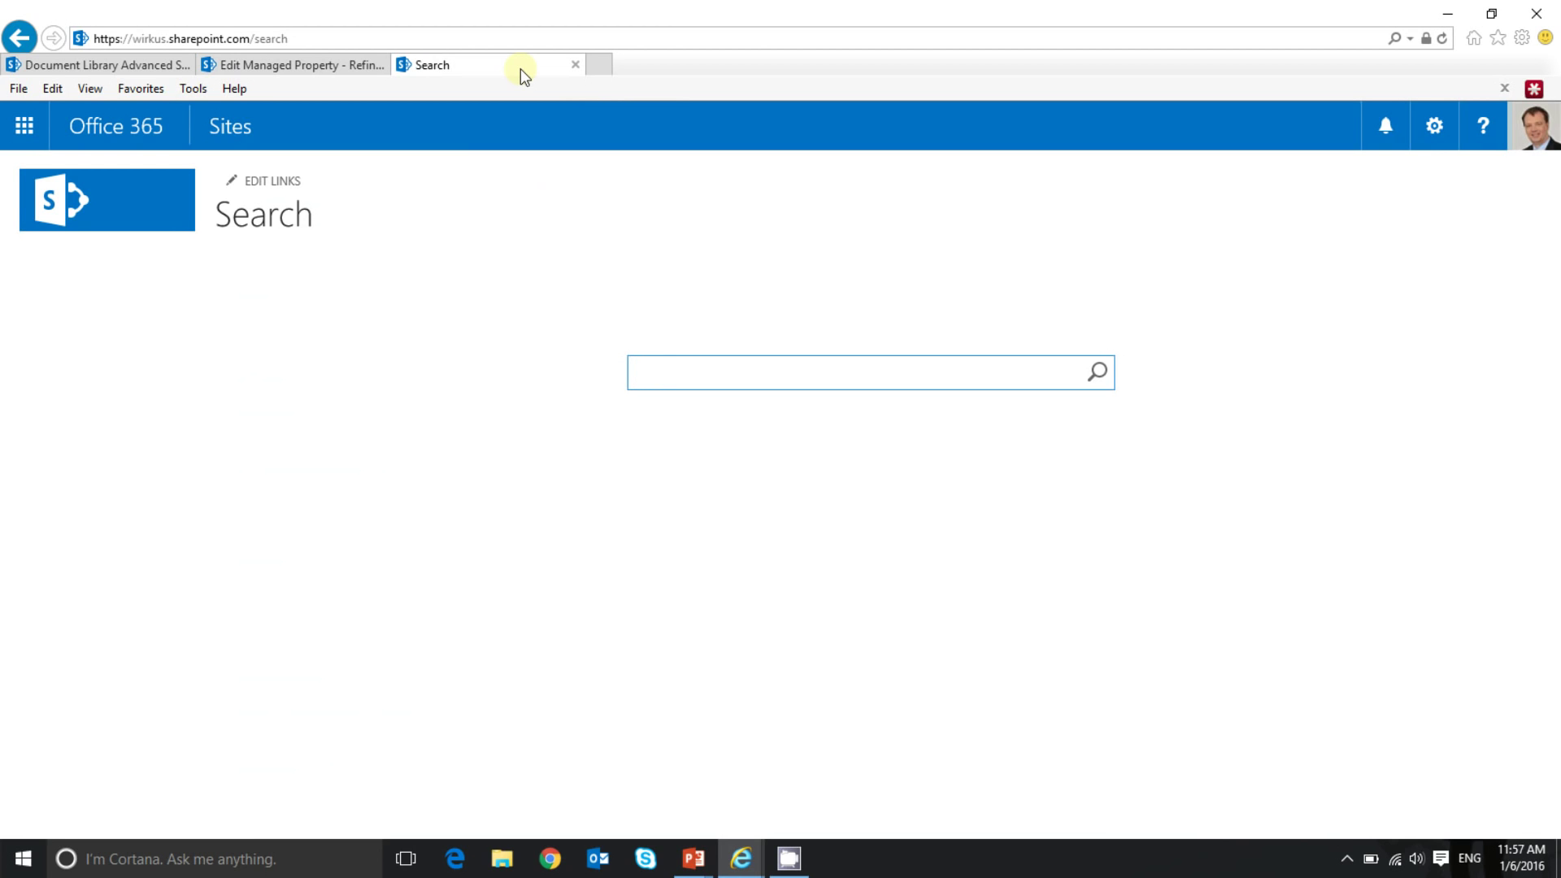
{"action": "type", "text": "demo document"}
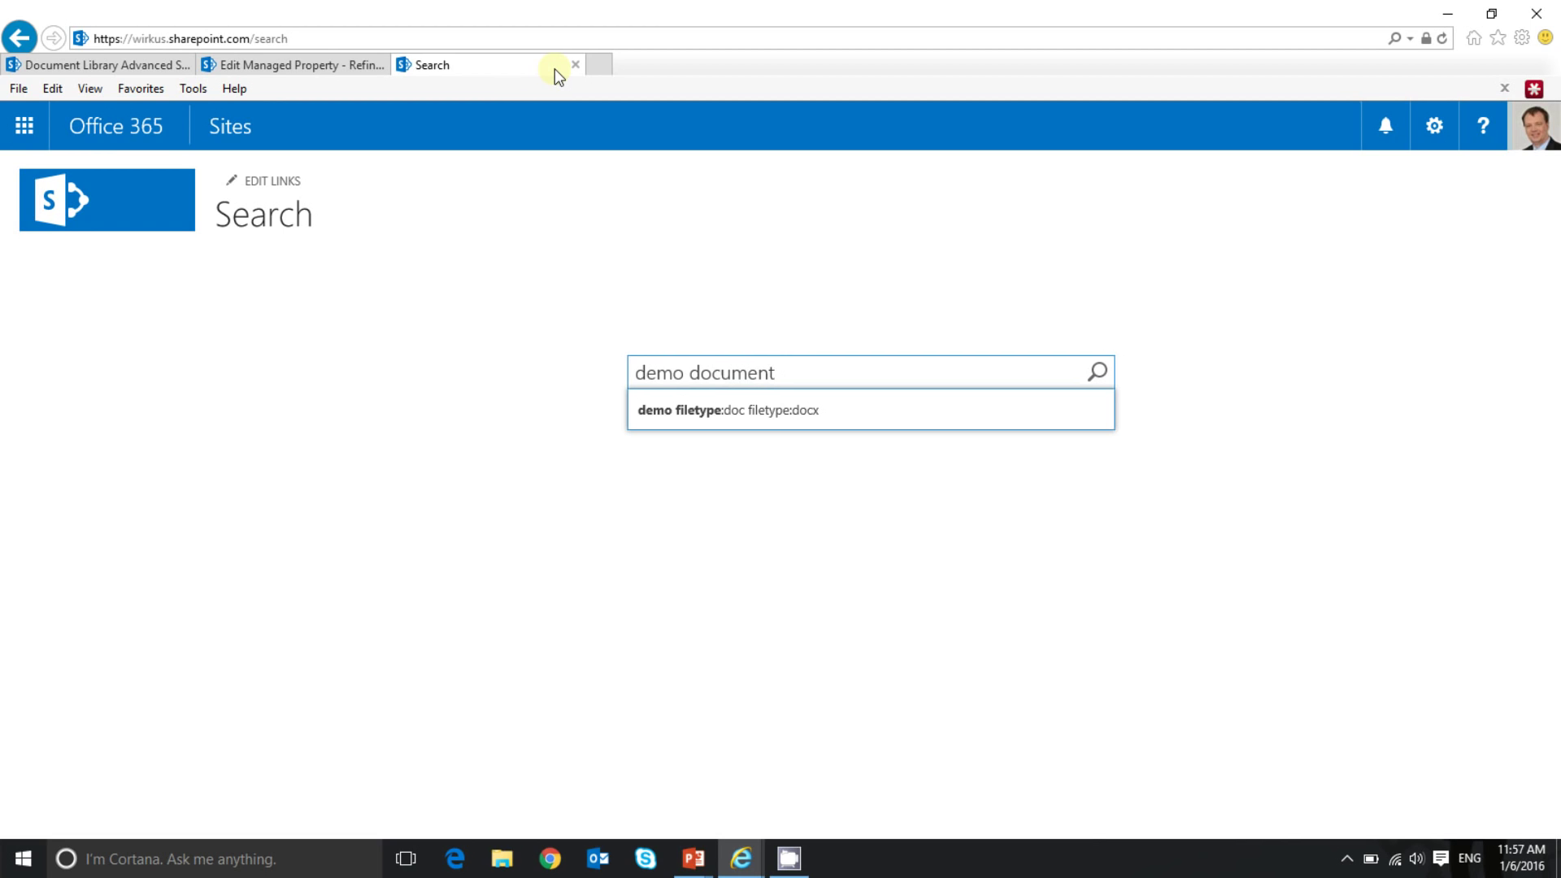
{"action": "left_click", "coordinate": [1102, 374]}
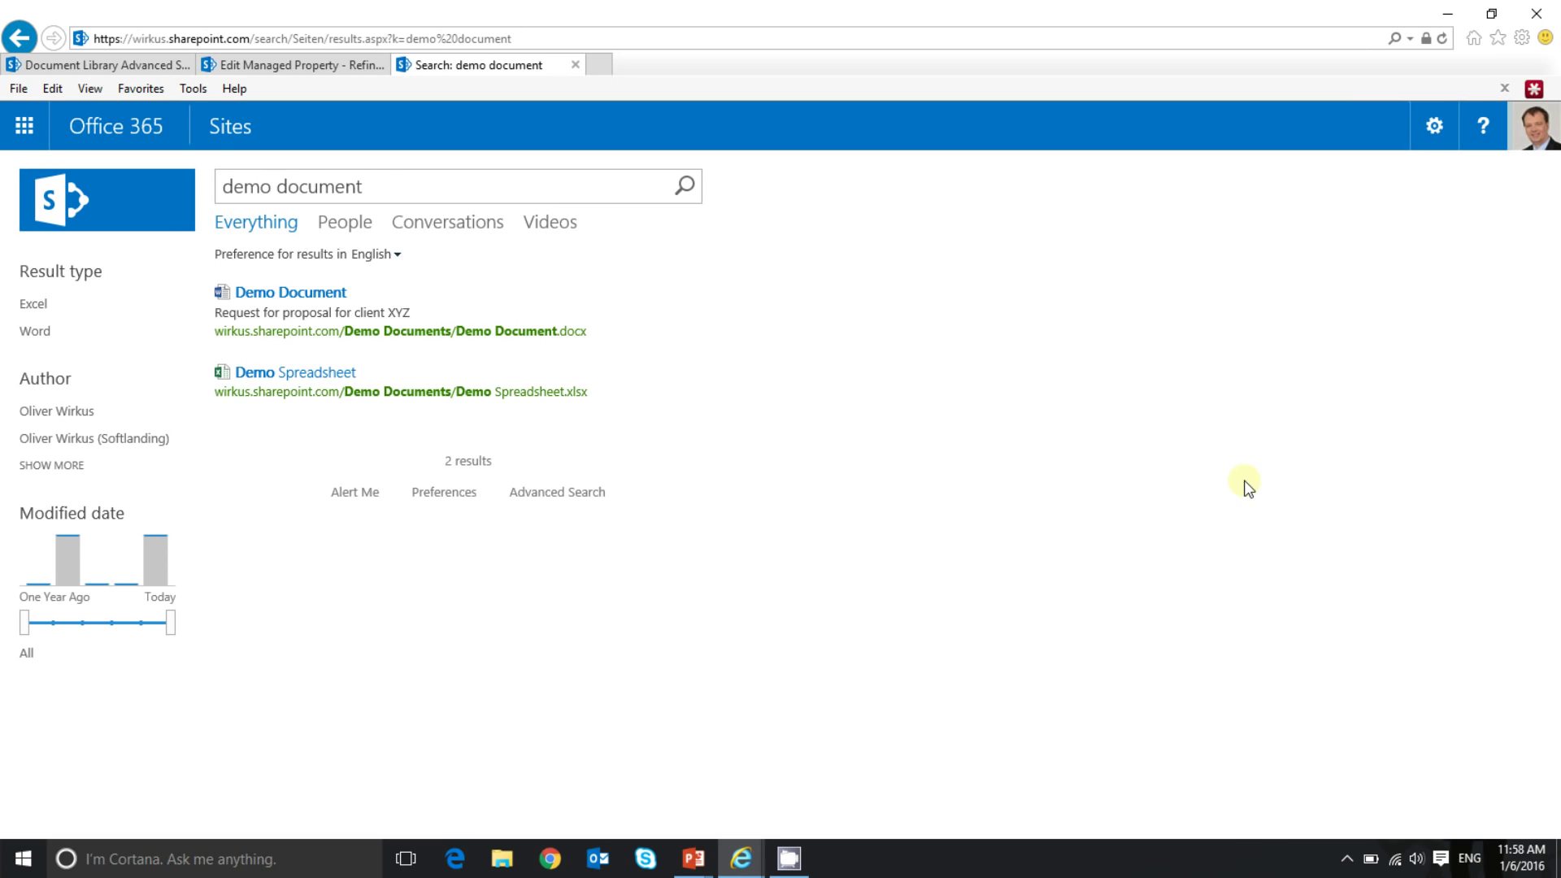
{"action": "mouse_move", "coordinate": [298, 305]}
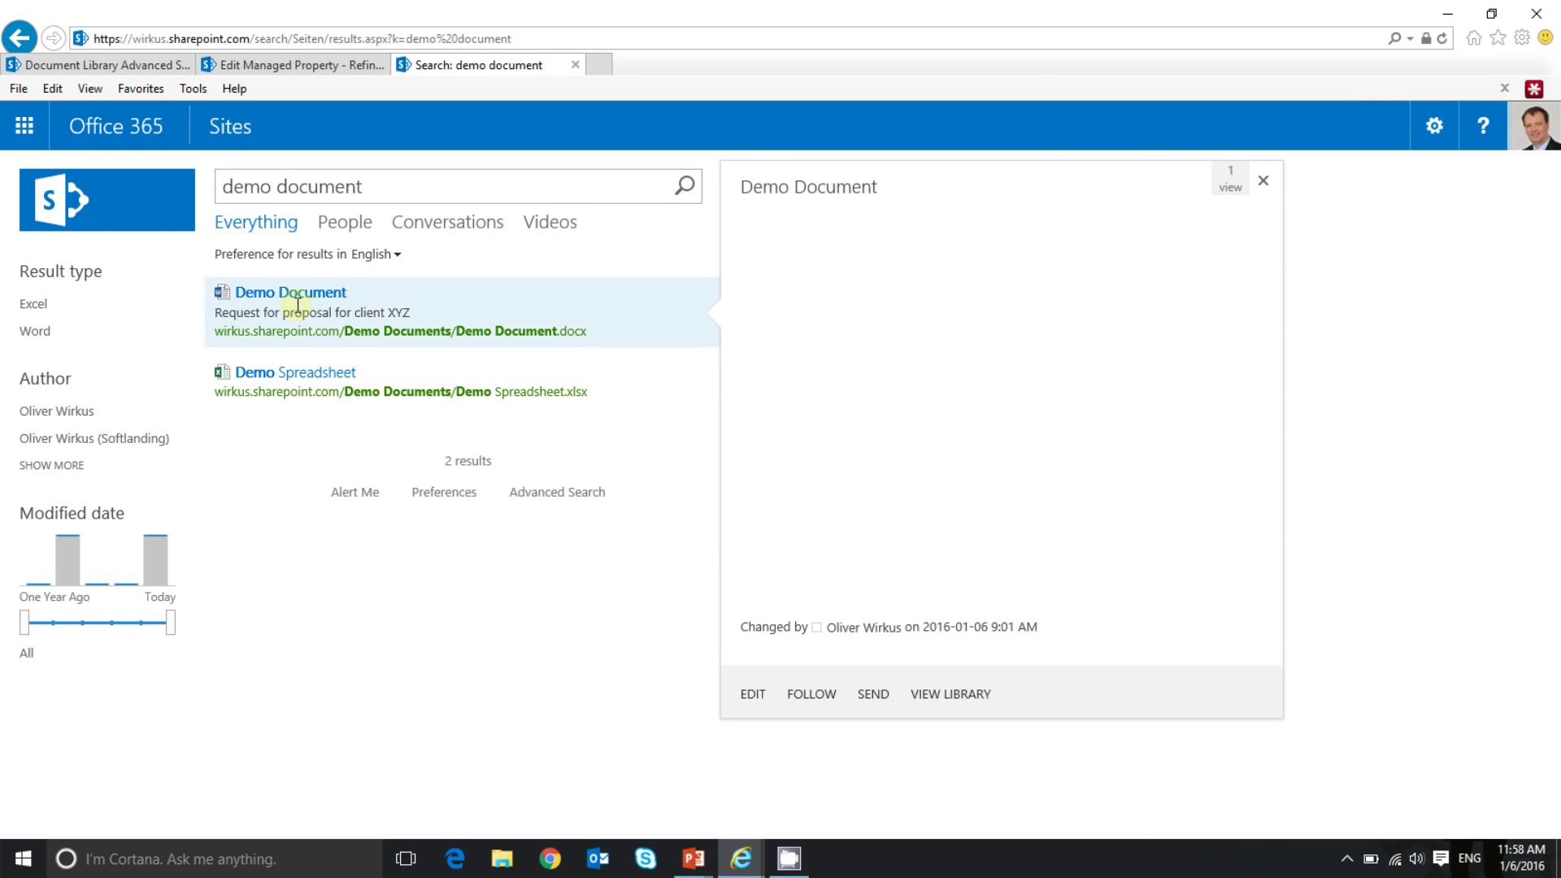
{"action": "mouse_move", "coordinate": [279, 372]}
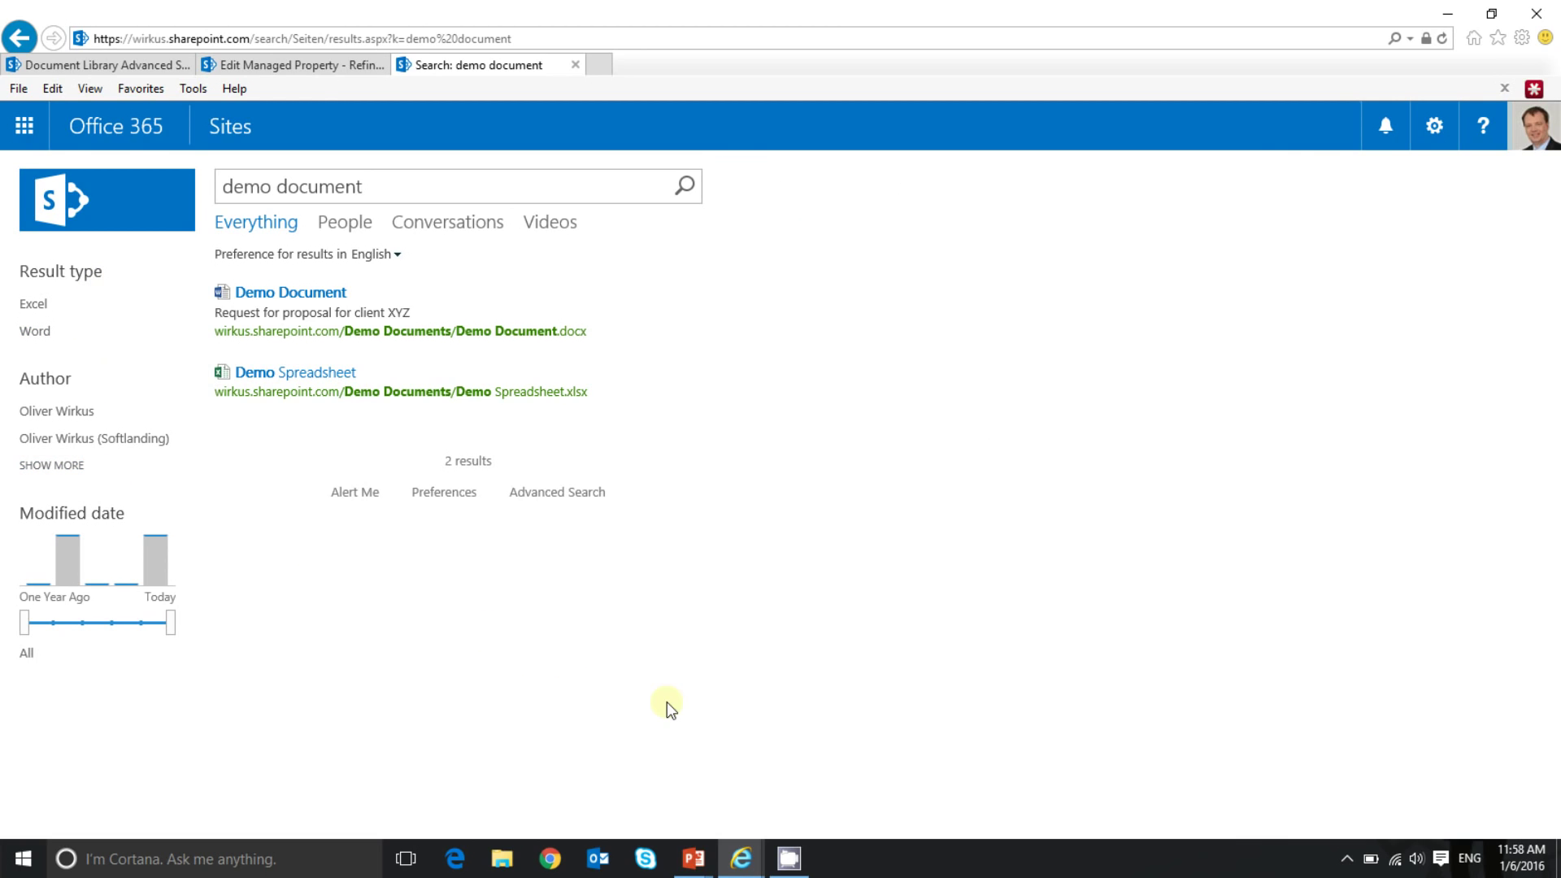
Choose Edit page from the settings gear, then Edit Web Part on the Refinement web part
{"action": "left_click", "coordinate": [1445, 129]}
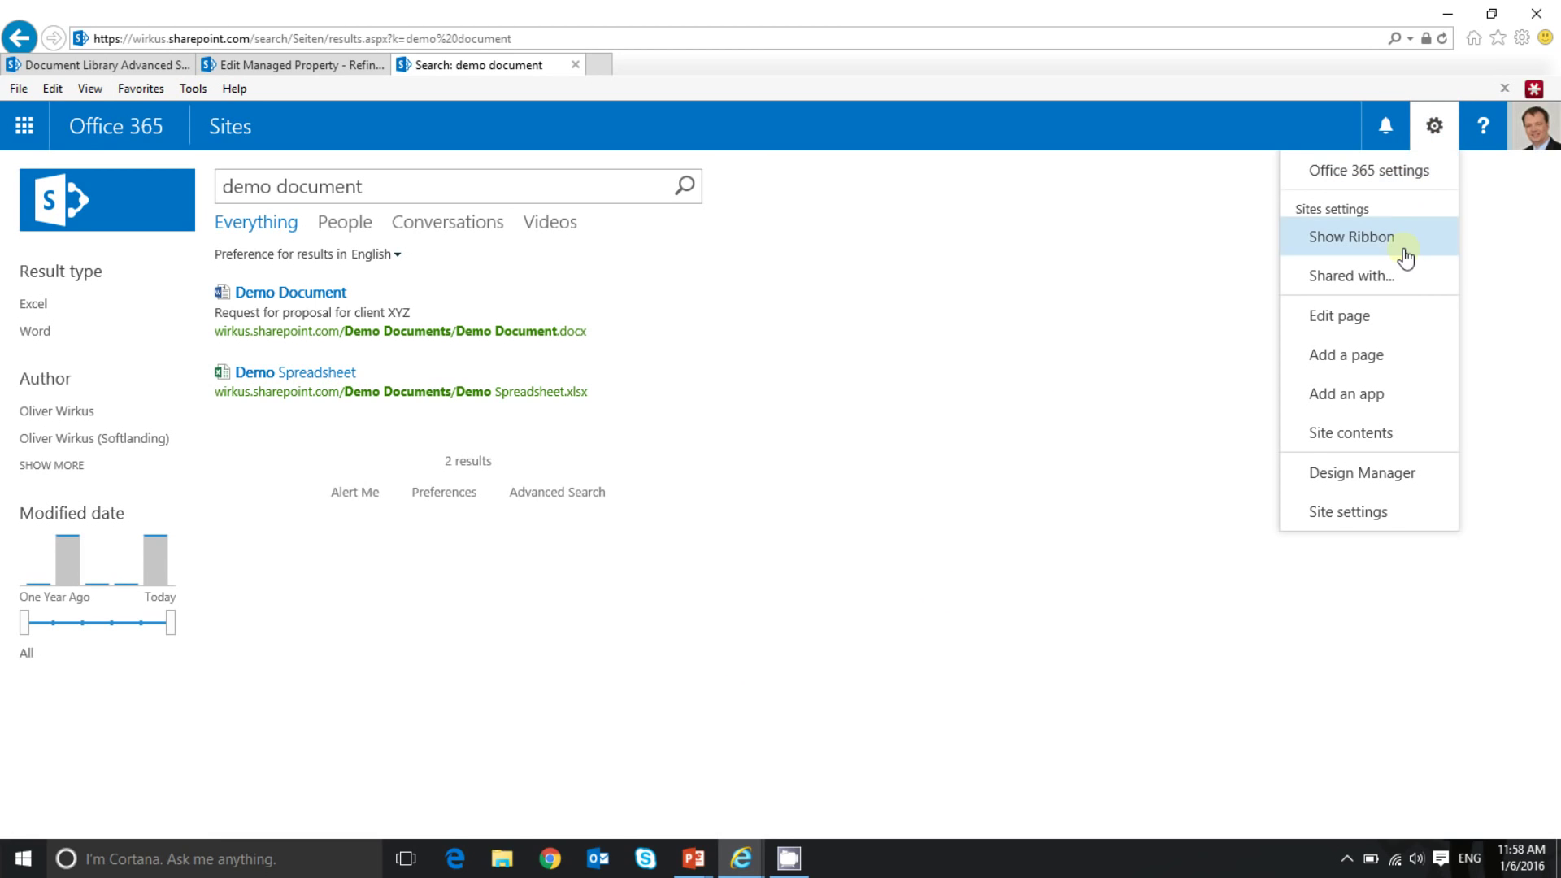
{"action": "left_click", "coordinate": [1364, 320]}
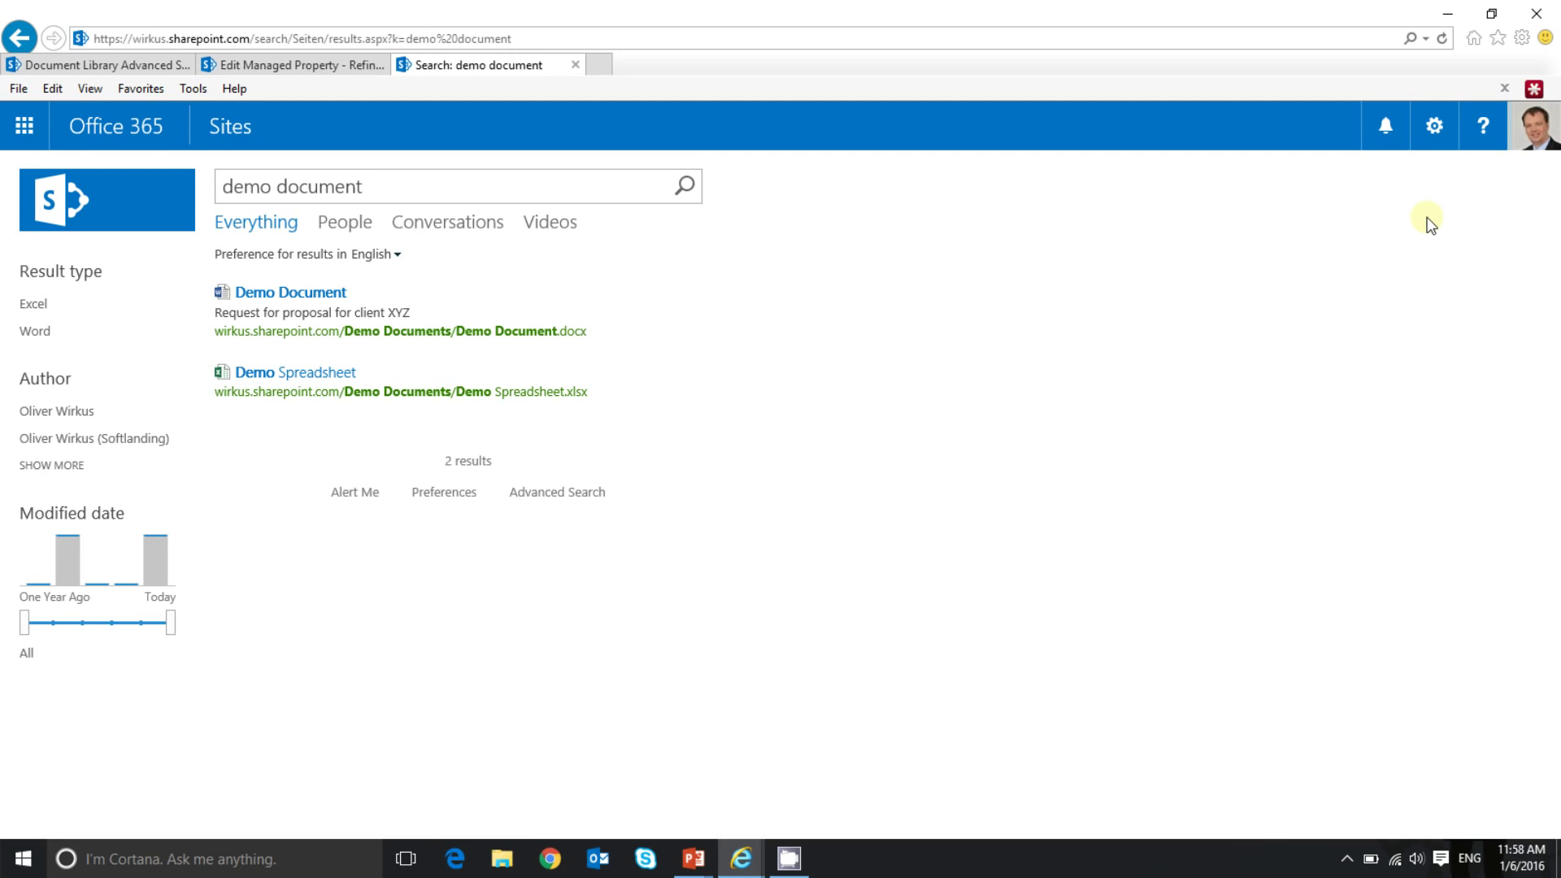
{"action": "left_click", "coordinate": [1436, 140]}
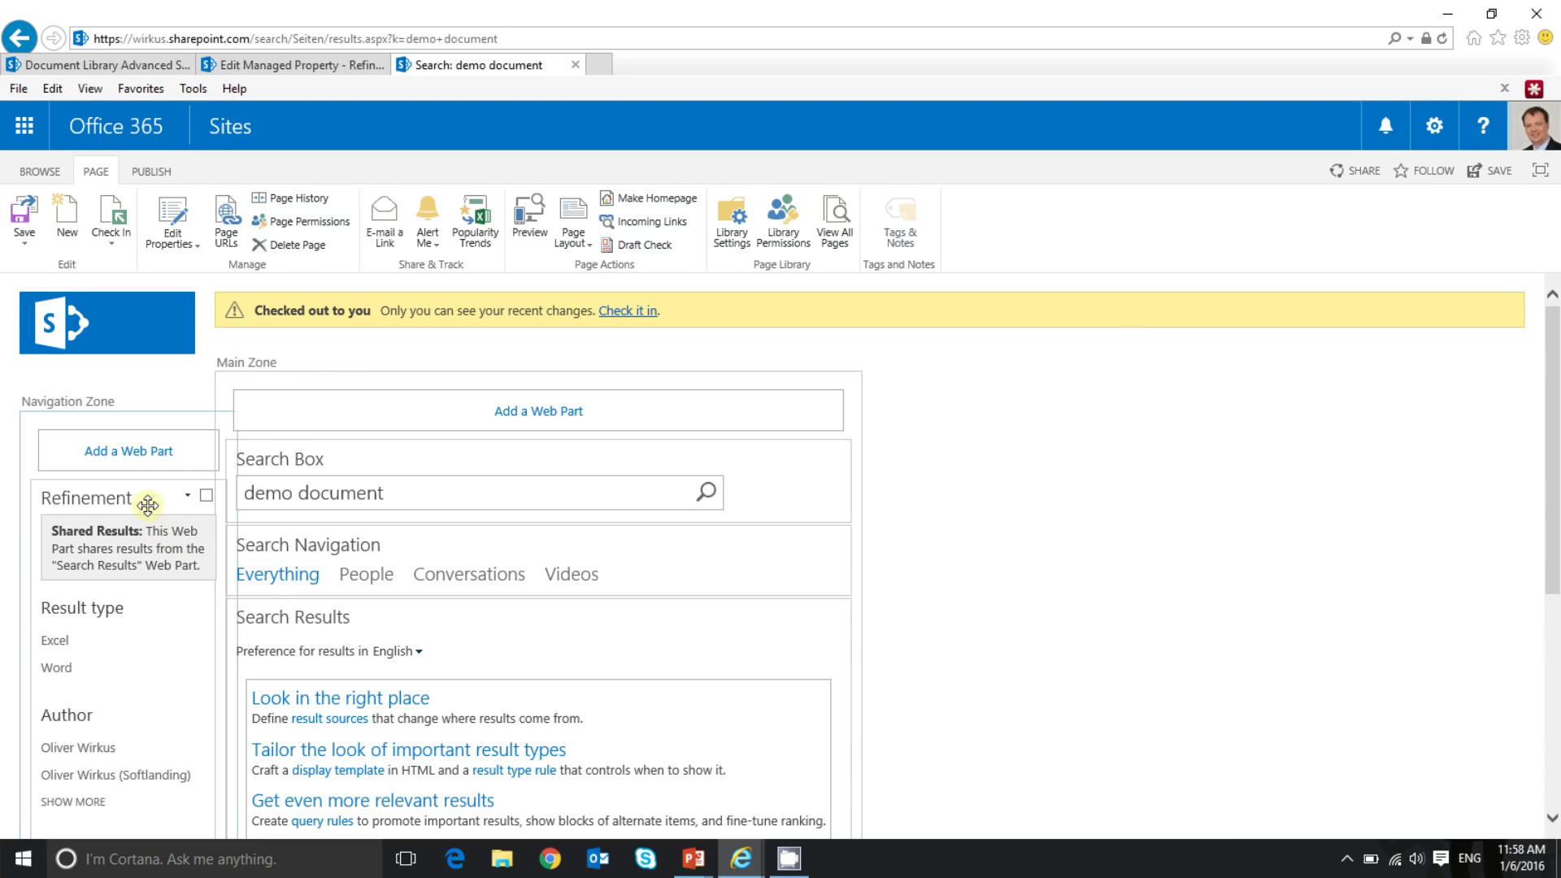
{"action": "left_click", "coordinate": [188, 498]}
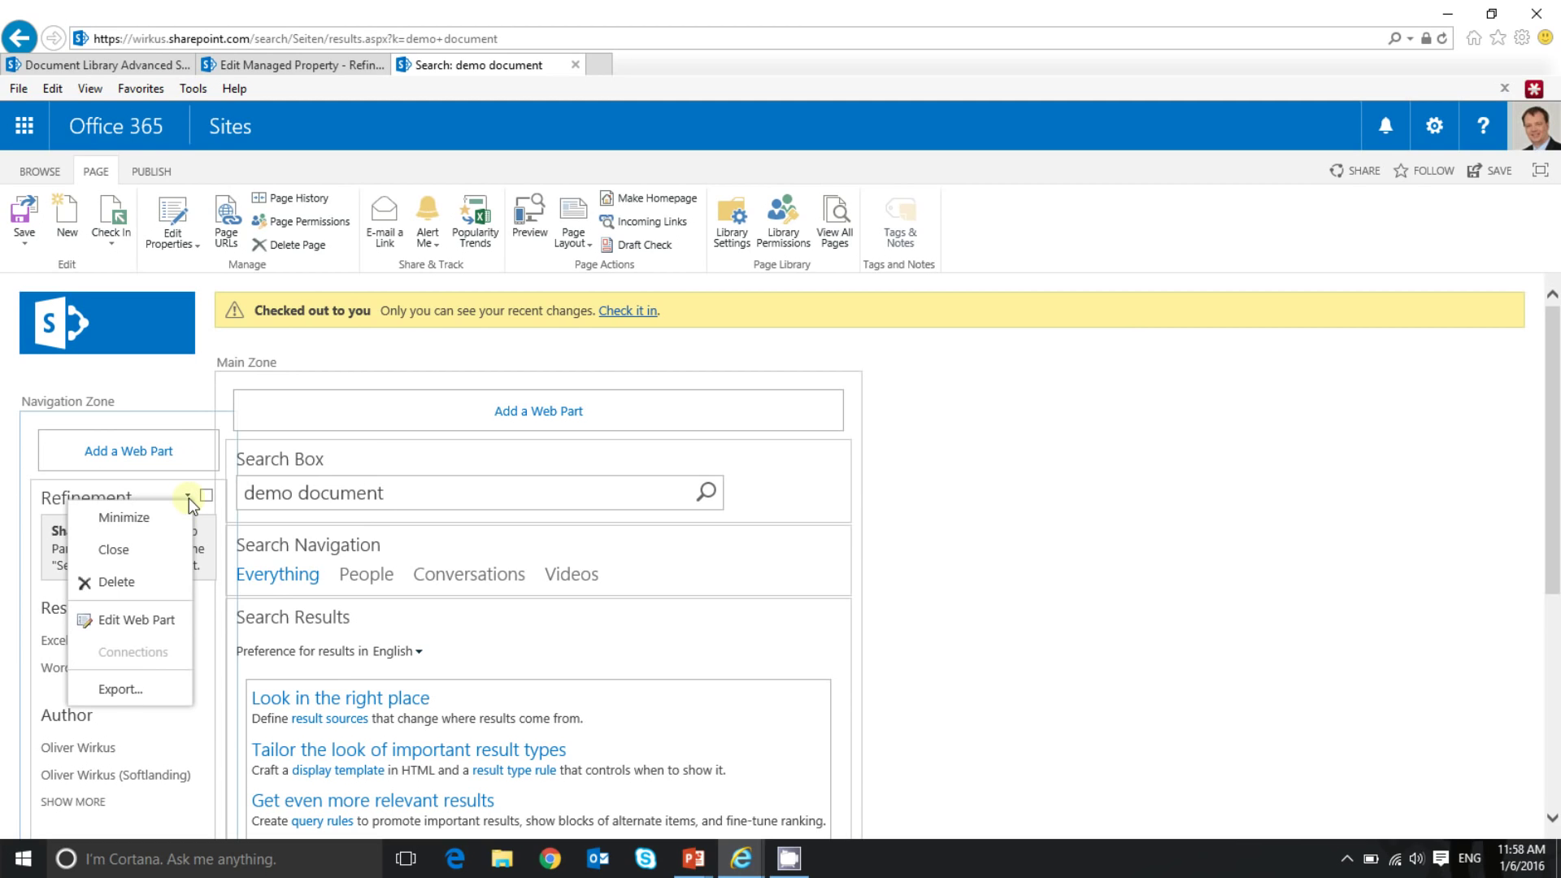
{"action": "left_click", "coordinate": [160, 631]}
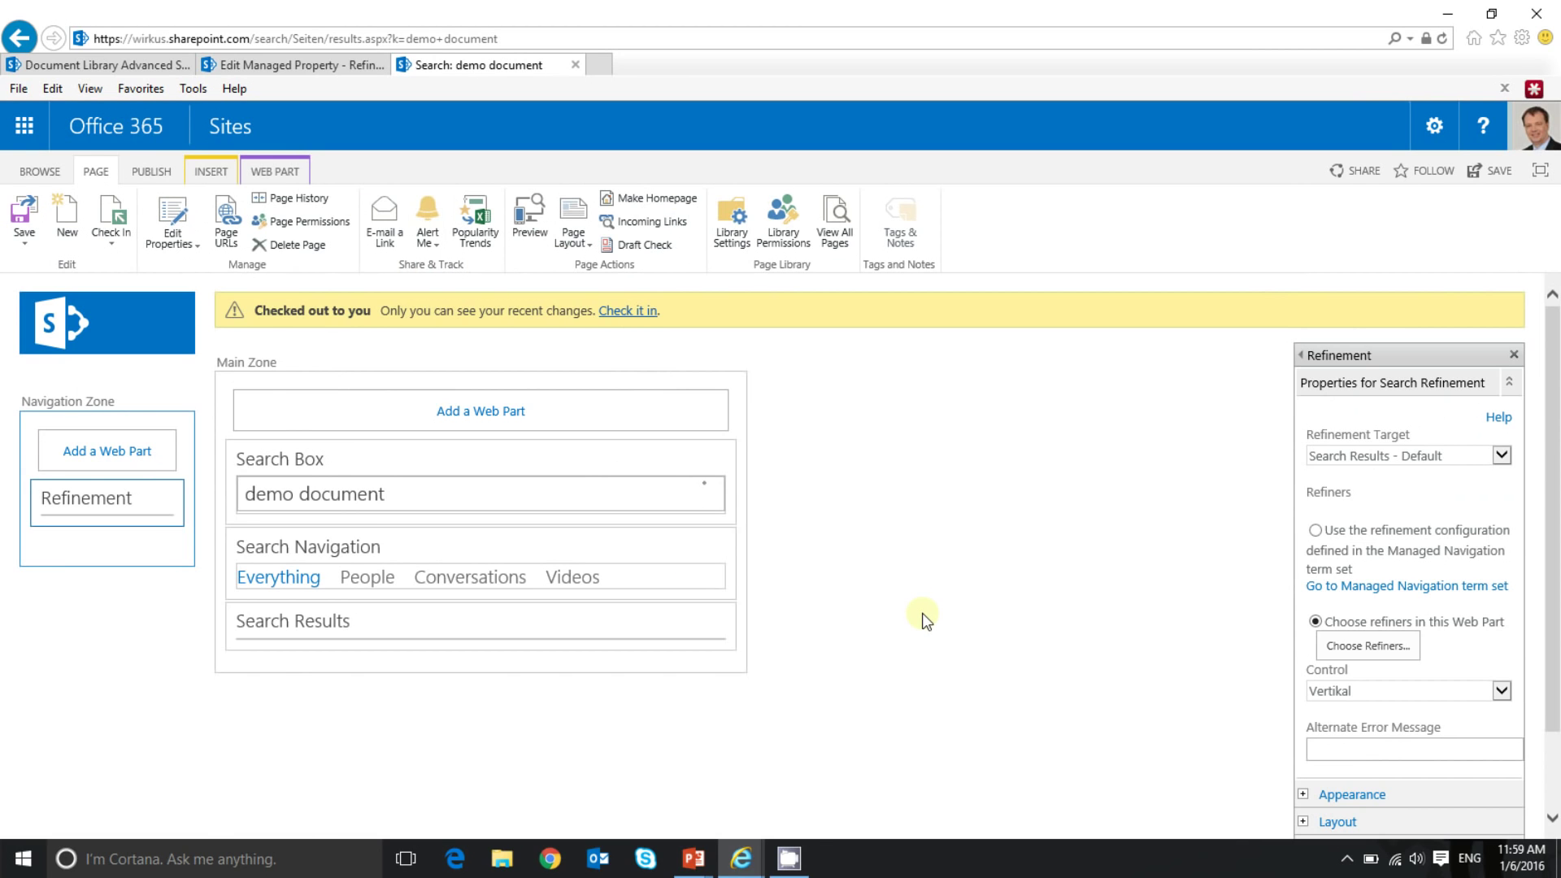
Open the Refinement configuration and review the selected refiners, FileType through LastModifiedTime
{"action": "left_click", "coordinate": [1355, 654]}
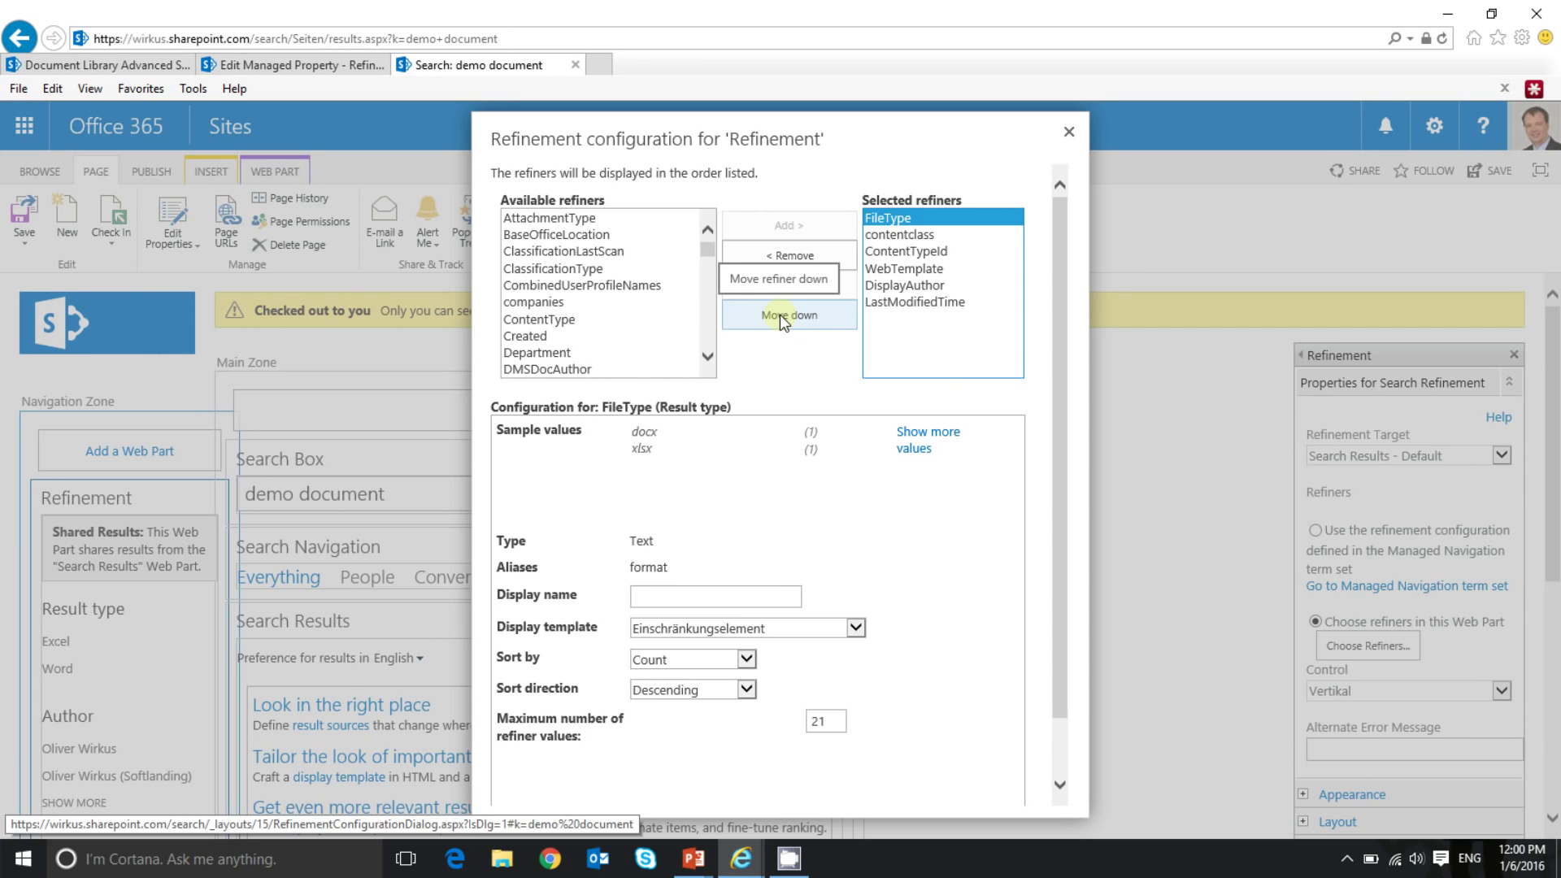
{"action": "scroll", "coordinate": [706, 252], "scroll_direction": "down", "scroll_amount": 10}
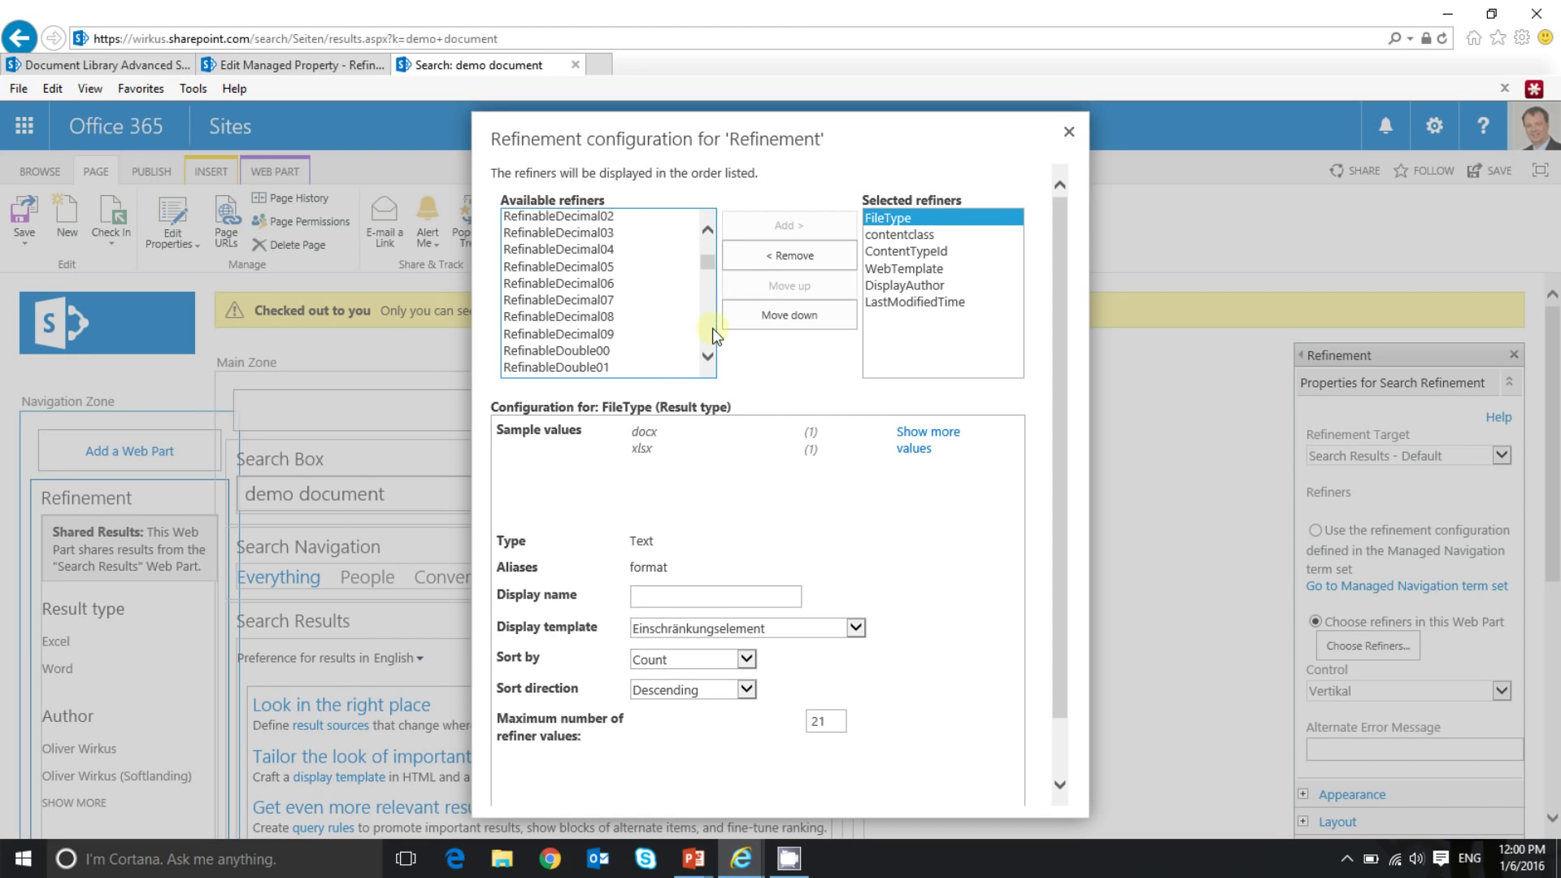
{"action": "scroll", "coordinate": [713, 335], "scroll_direction": "down", "scroll_amount": 3}
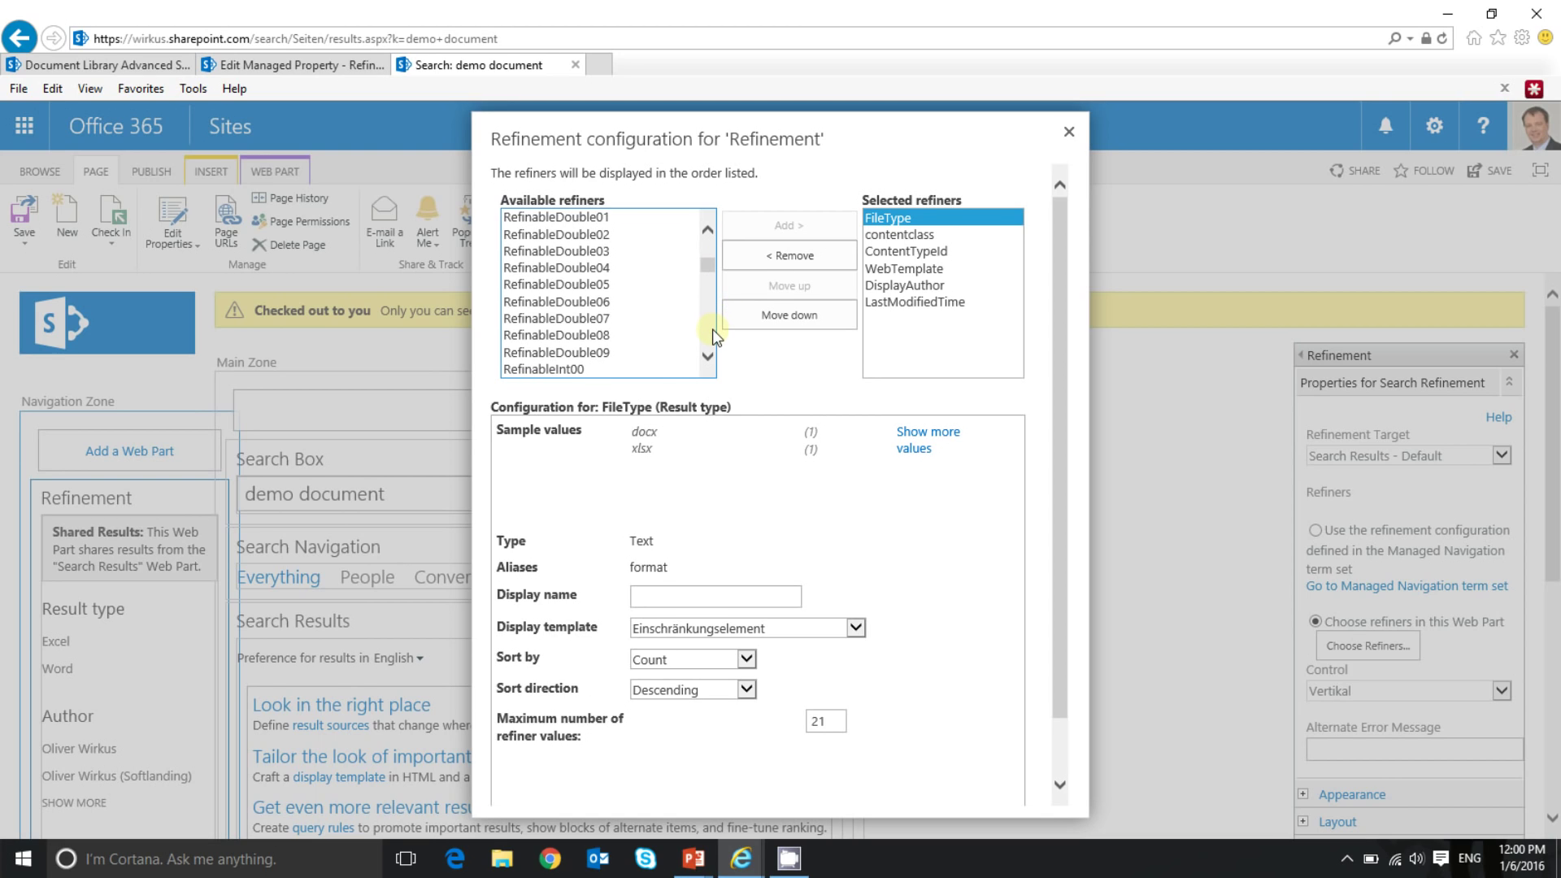
{"action": "scroll", "coordinate": [710, 329], "scroll_direction": "down", "scroll_amount": 6}
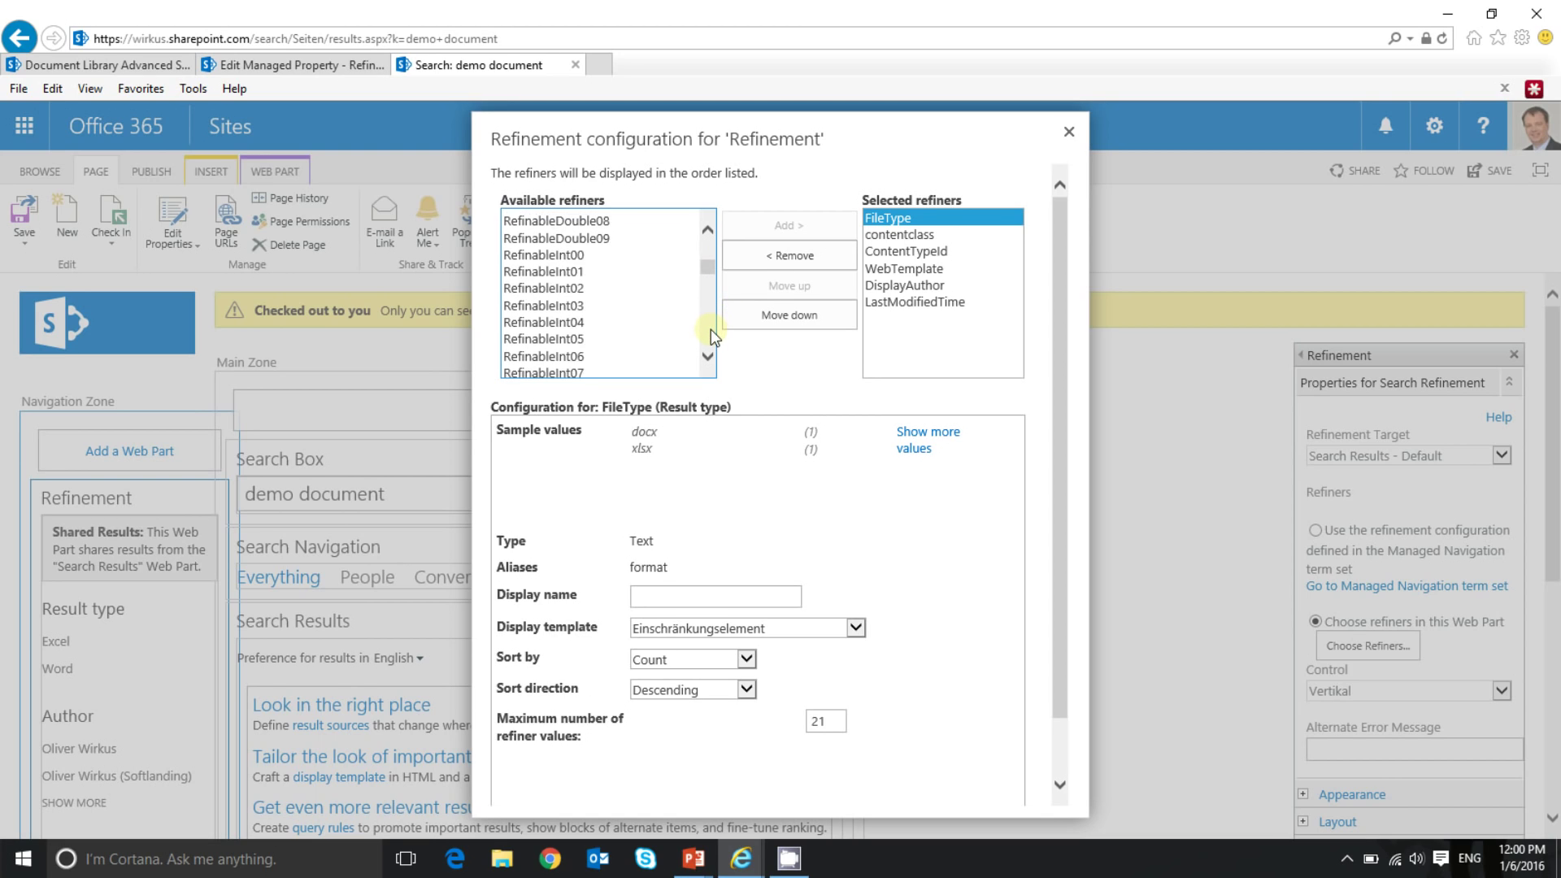
{"action": "scroll", "coordinate": [710, 330], "scroll_direction": "down", "scroll_amount": 9}
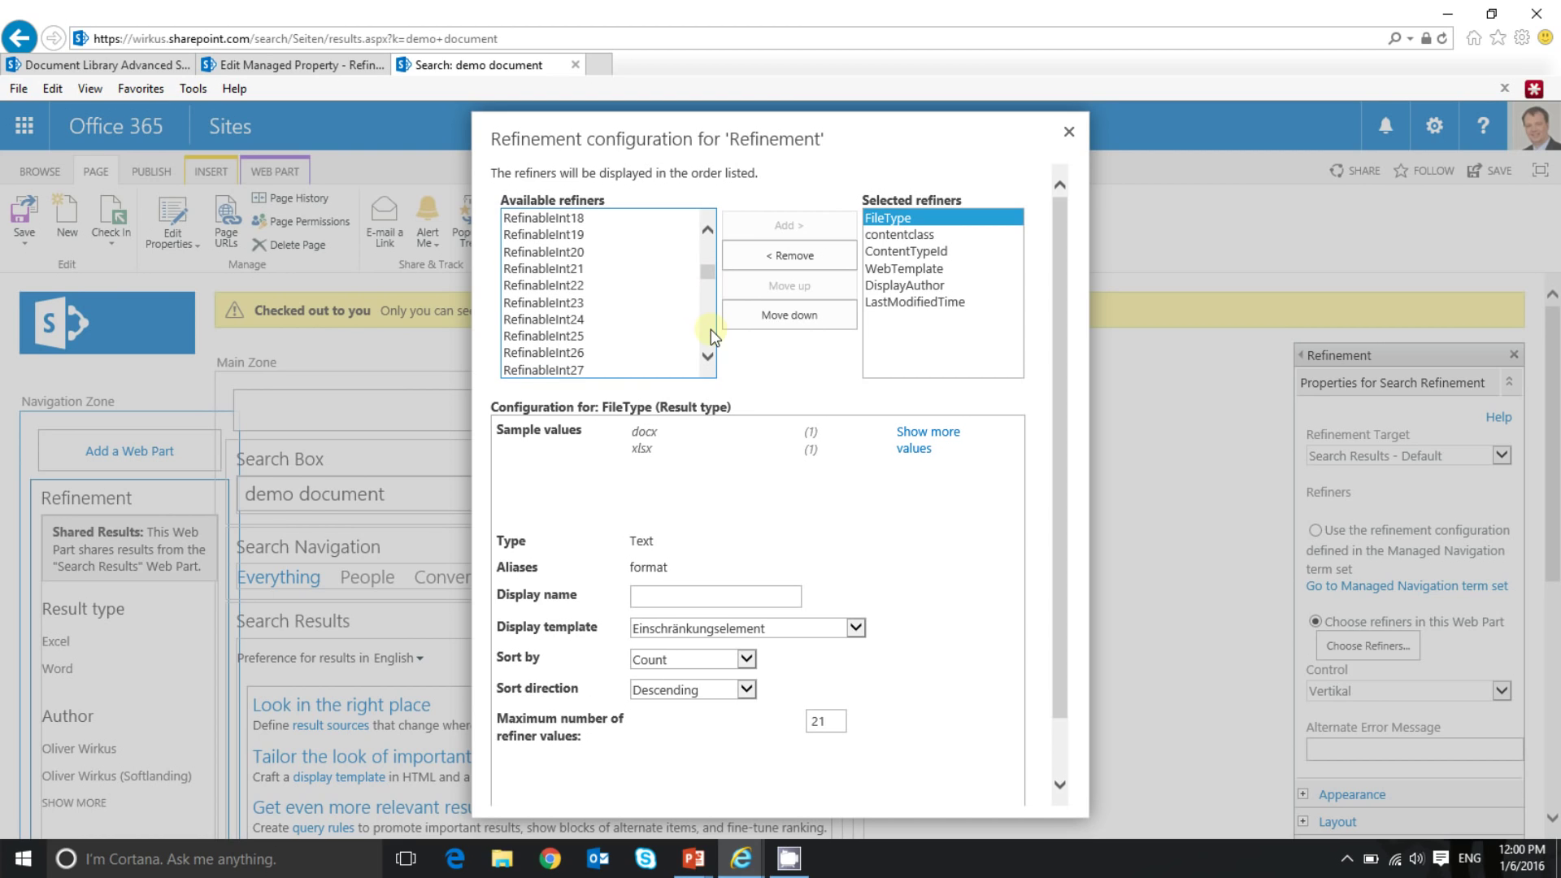
{"action": "scroll", "coordinate": [711, 329], "scroll_direction": "down", "scroll_amount": 3}
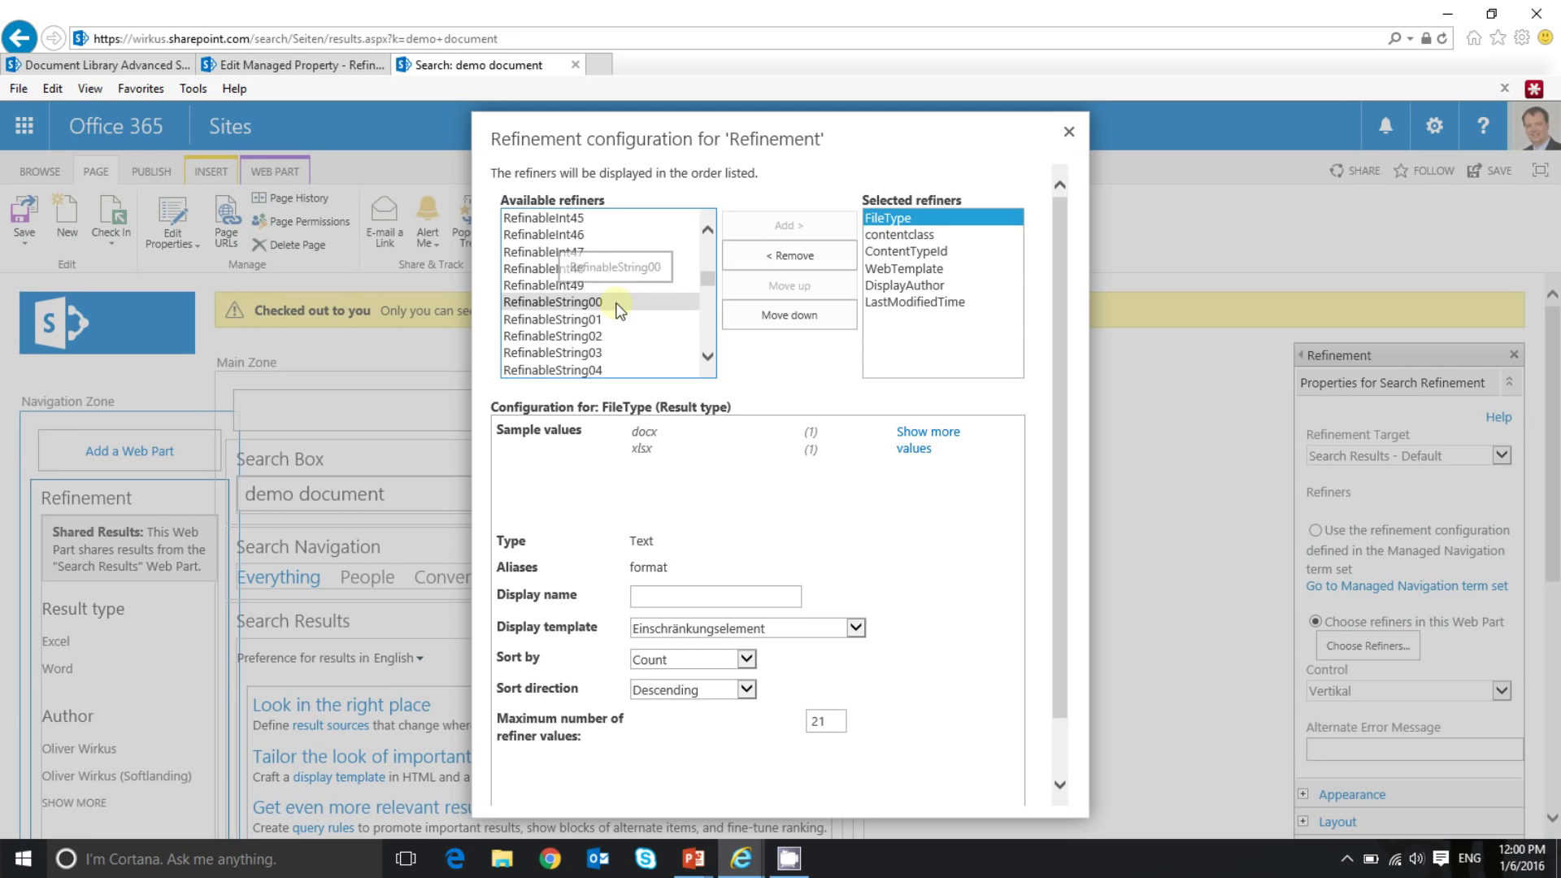
Add RefinableString00 to the selected refiners and move it up three places
{"action": "left_click", "coordinate": [618, 305]}
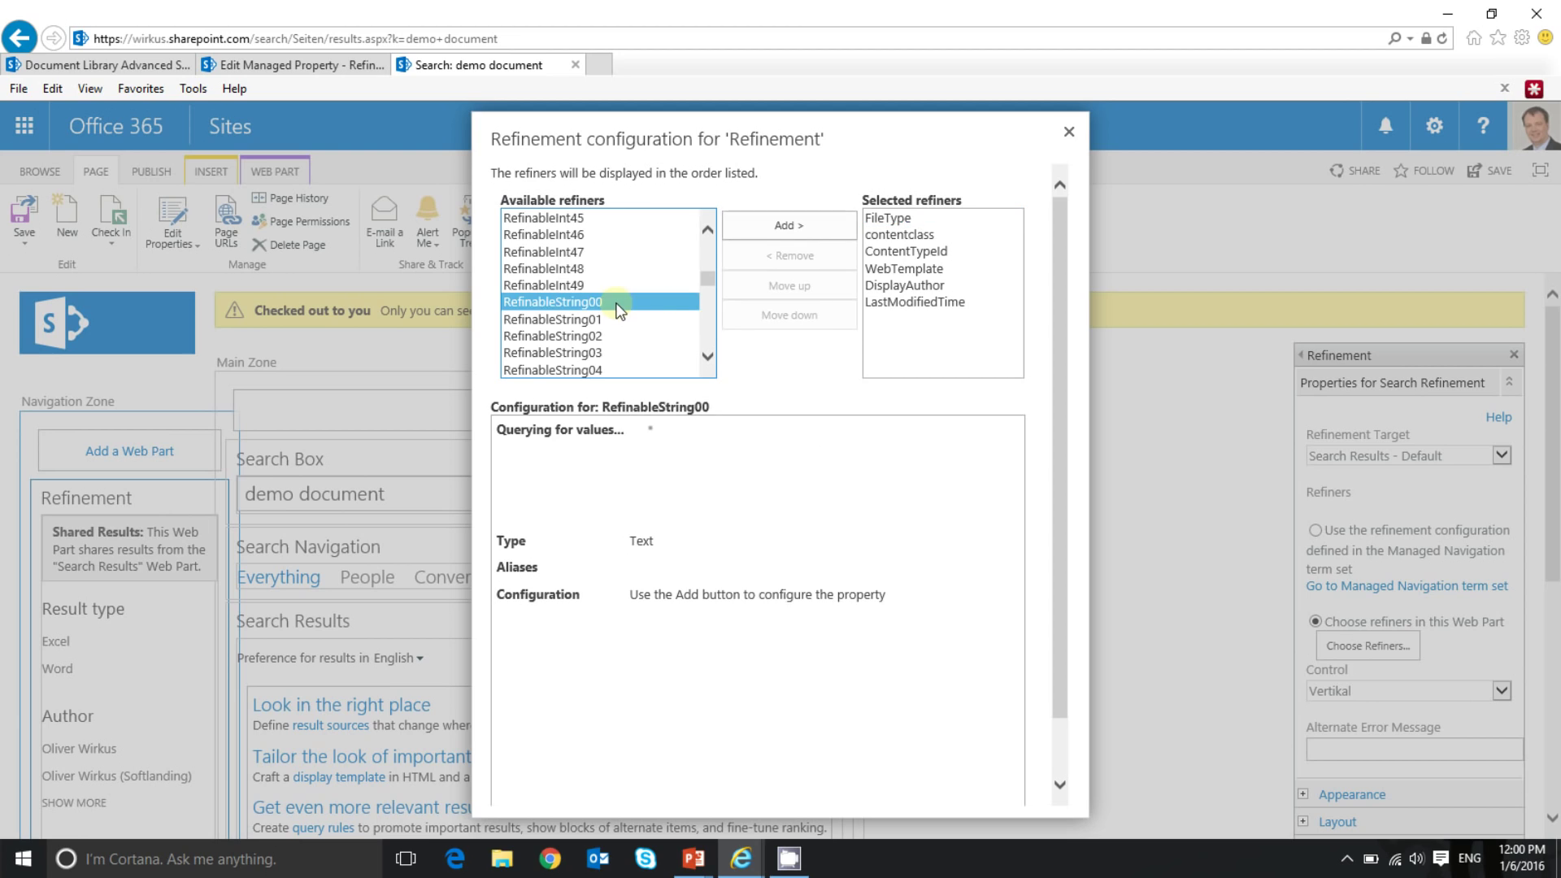
{"action": "left_click", "coordinate": [798, 217]}
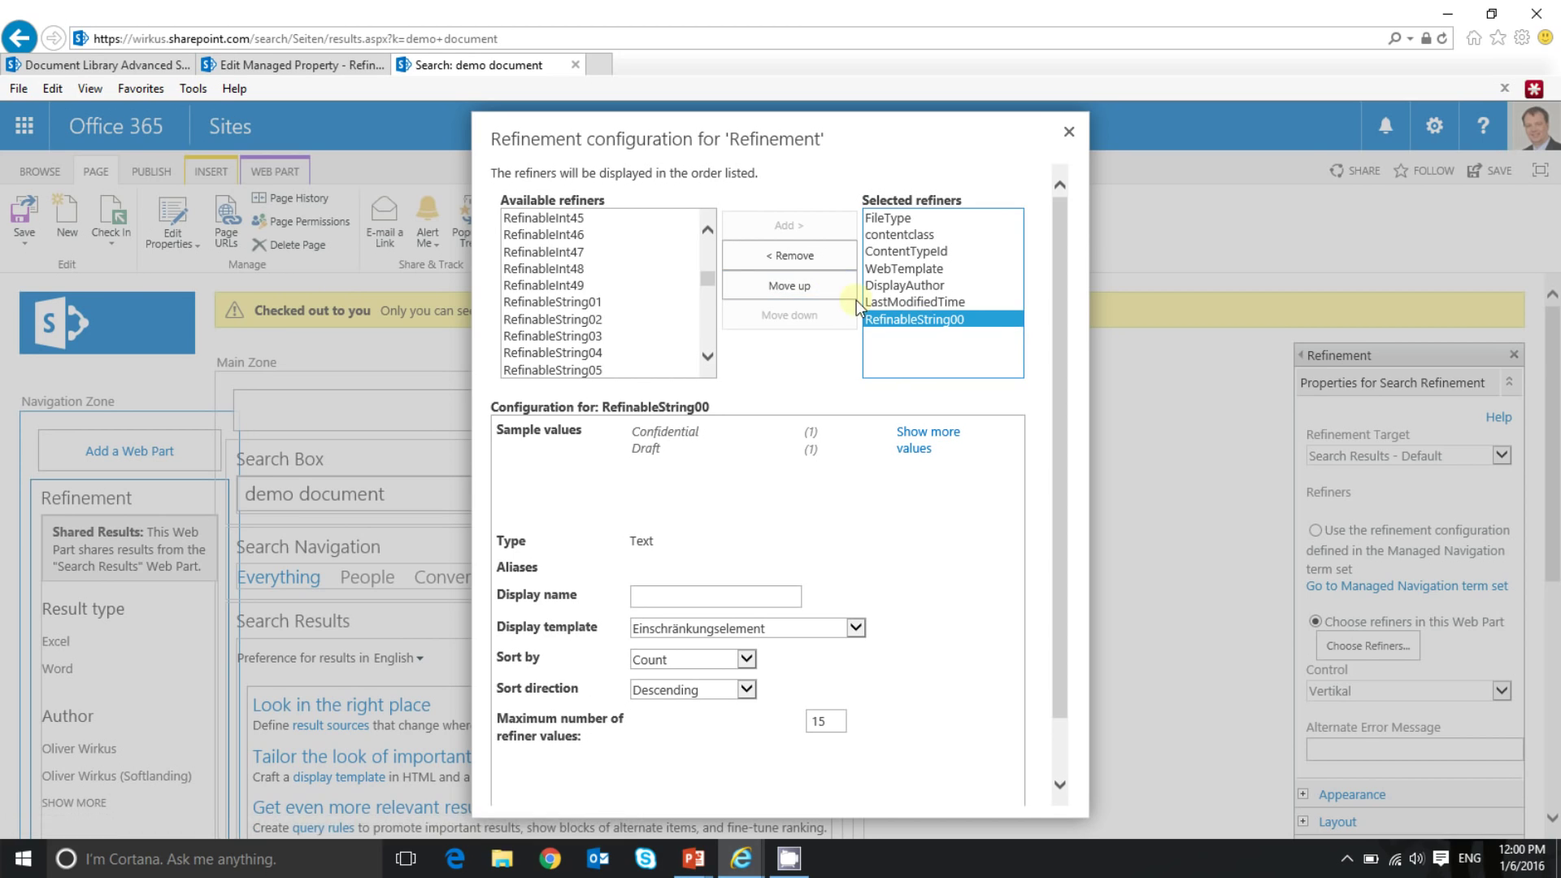
{"action": "left_click", "coordinate": [832, 296]}
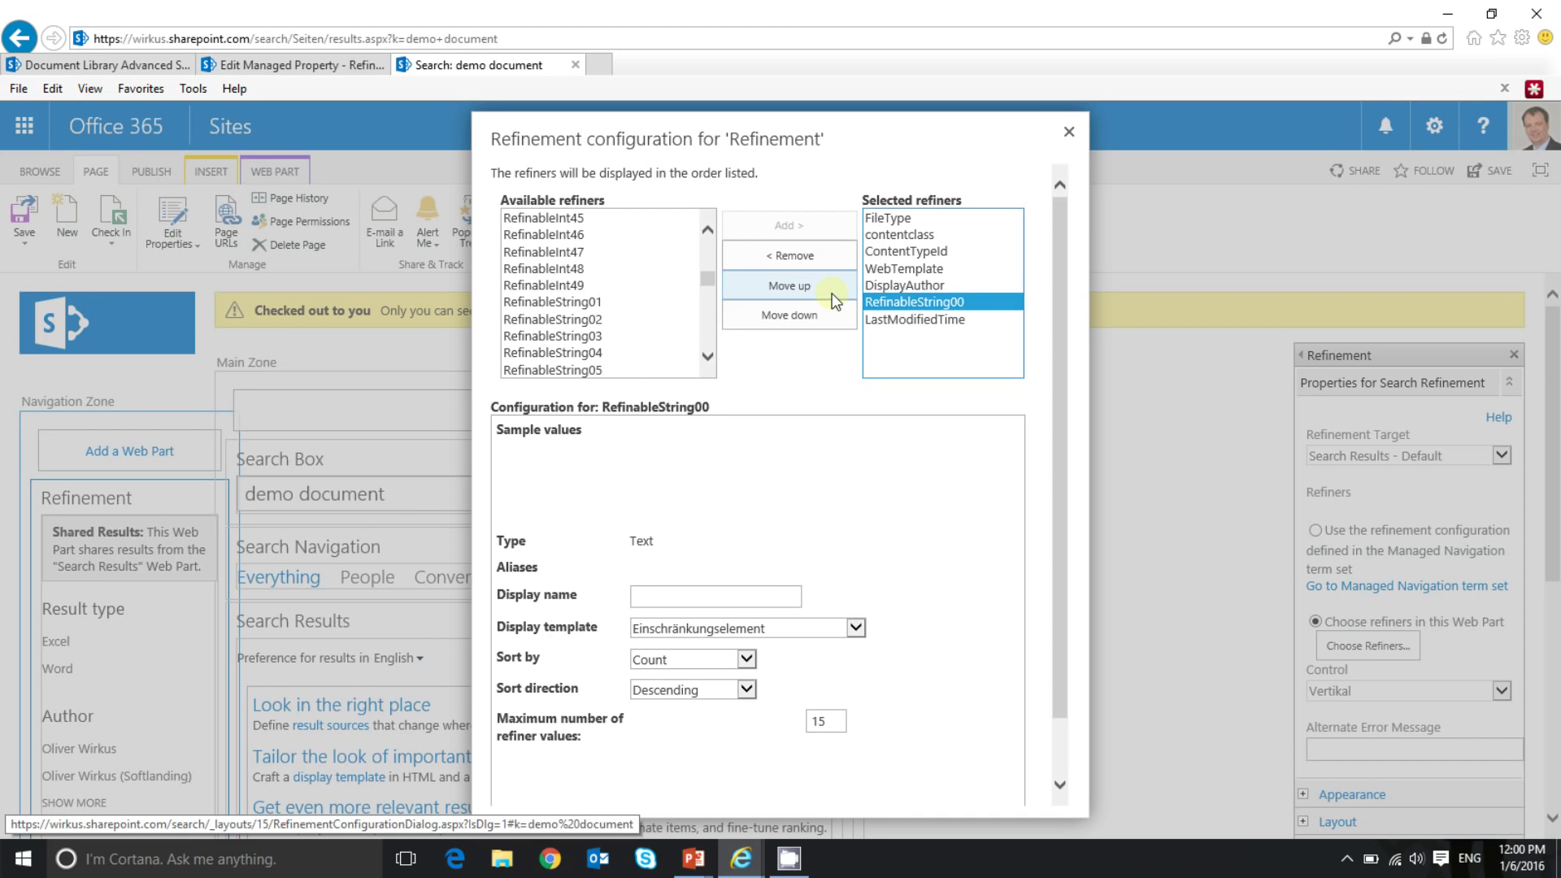
{"action": "left_click", "coordinate": [832, 296]}
{"action": "left_click", "coordinate": [832, 296]}
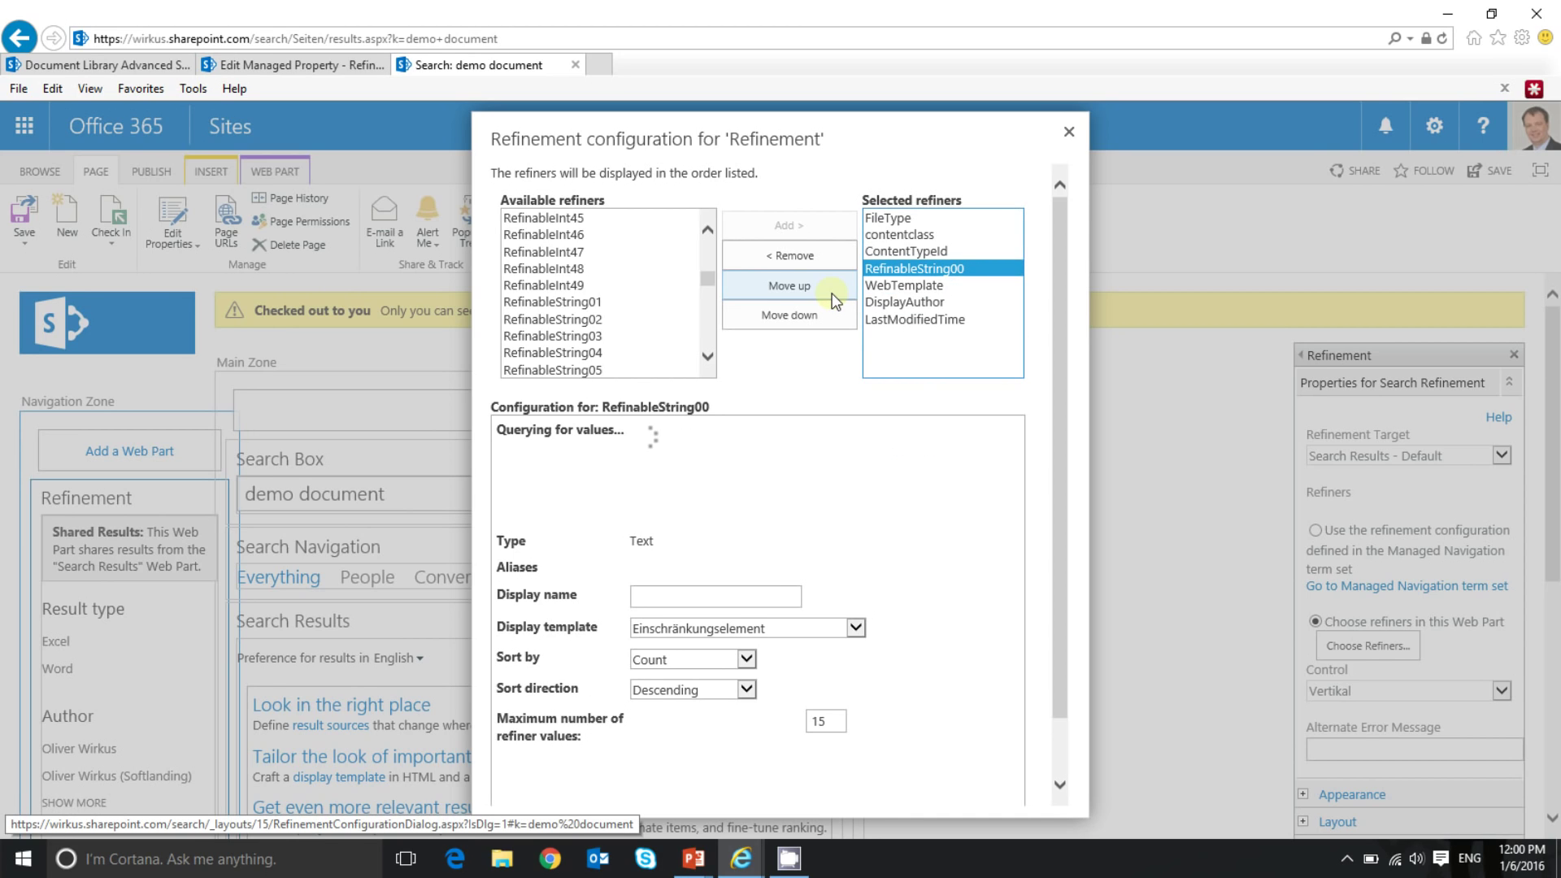
Give the refiner the display name 'Document Type' and confirm the configuration
{"action": "left_click", "coordinate": [739, 599]}
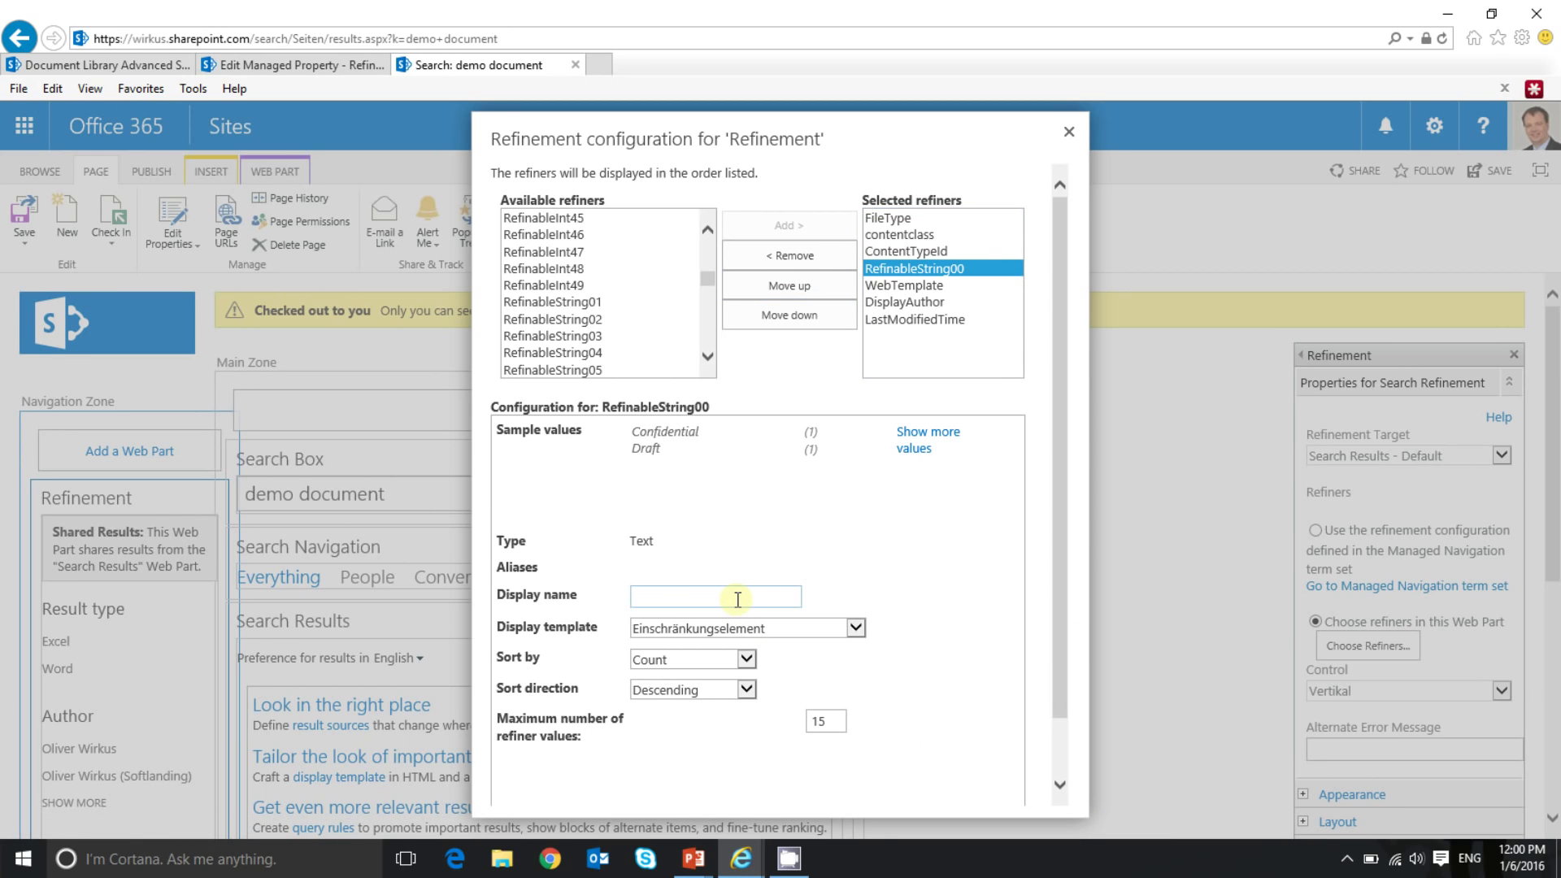
{"action": "type", "text": "Document Type"}
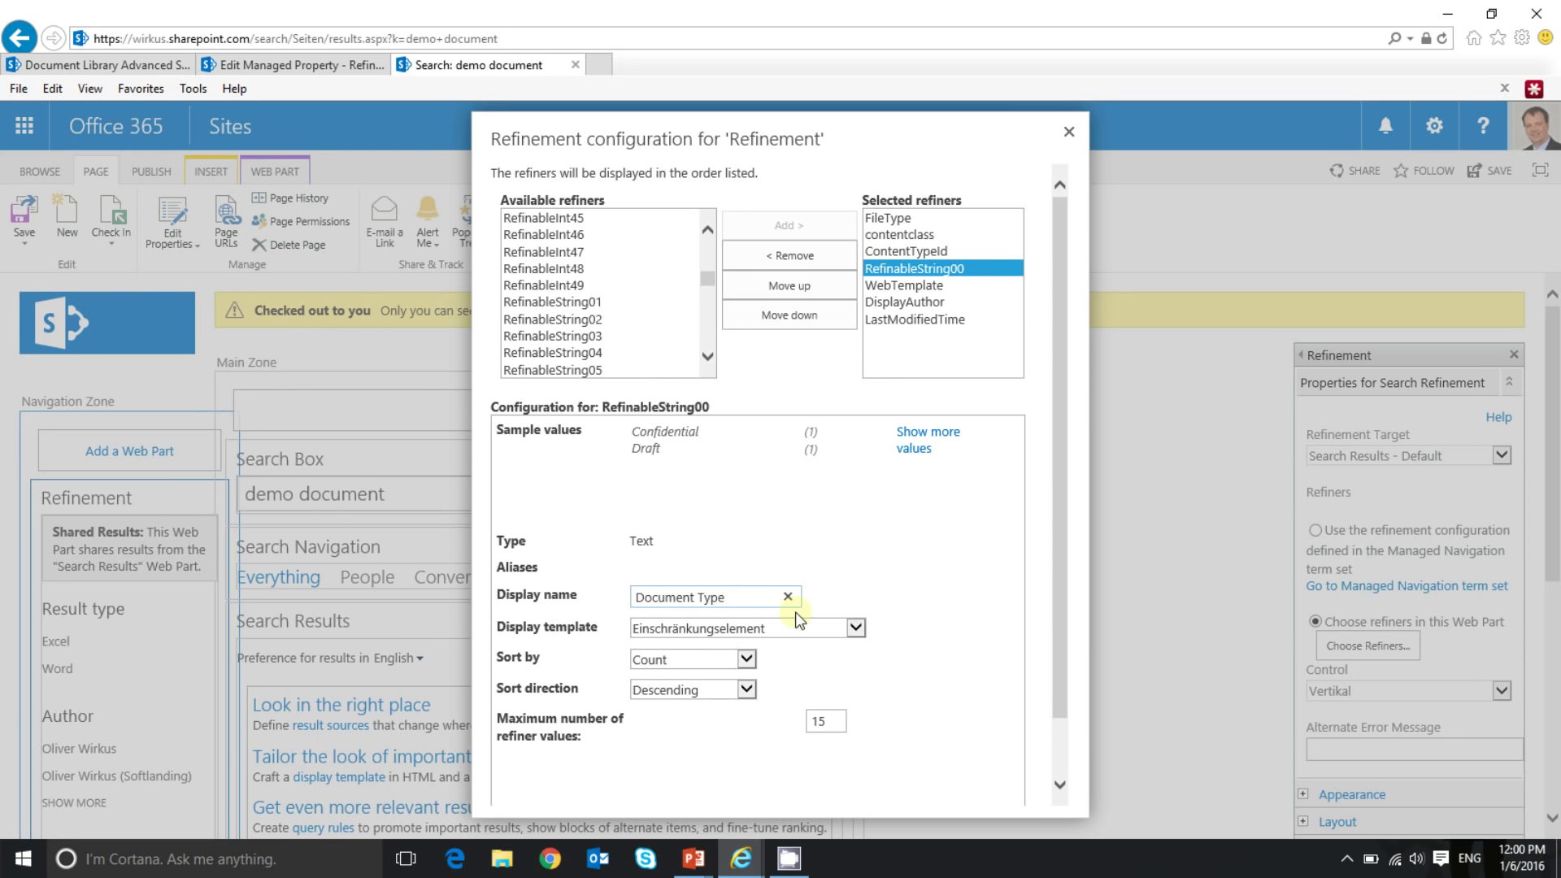
{"action": "scroll", "coordinate": [1056, 750], "scroll_direction": "down", "scroll_amount": 1}
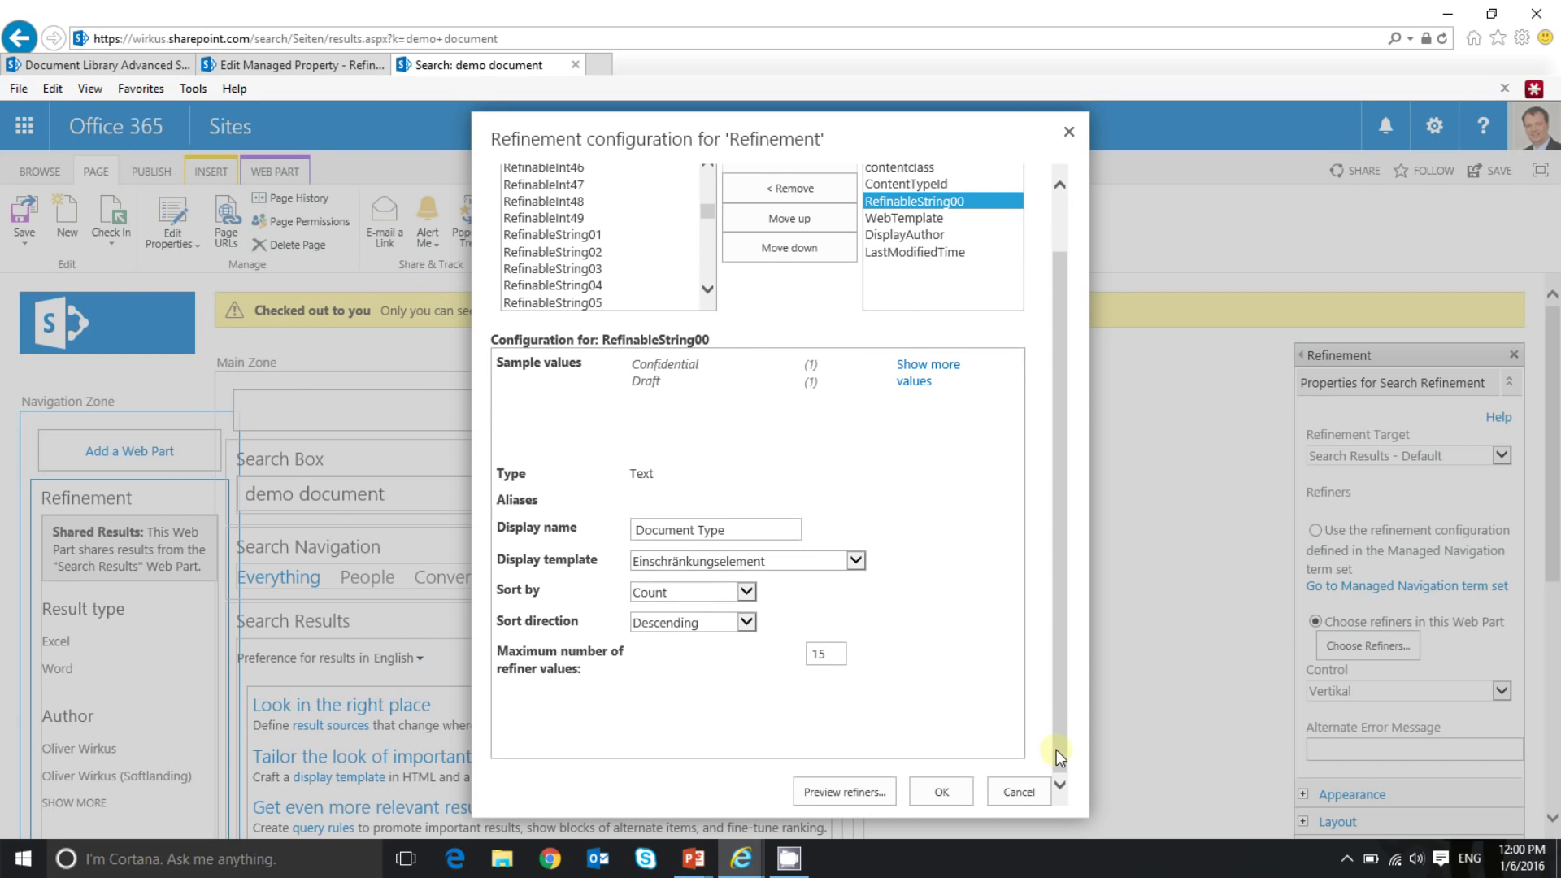
{"action": "left_click", "coordinate": [944, 791]}
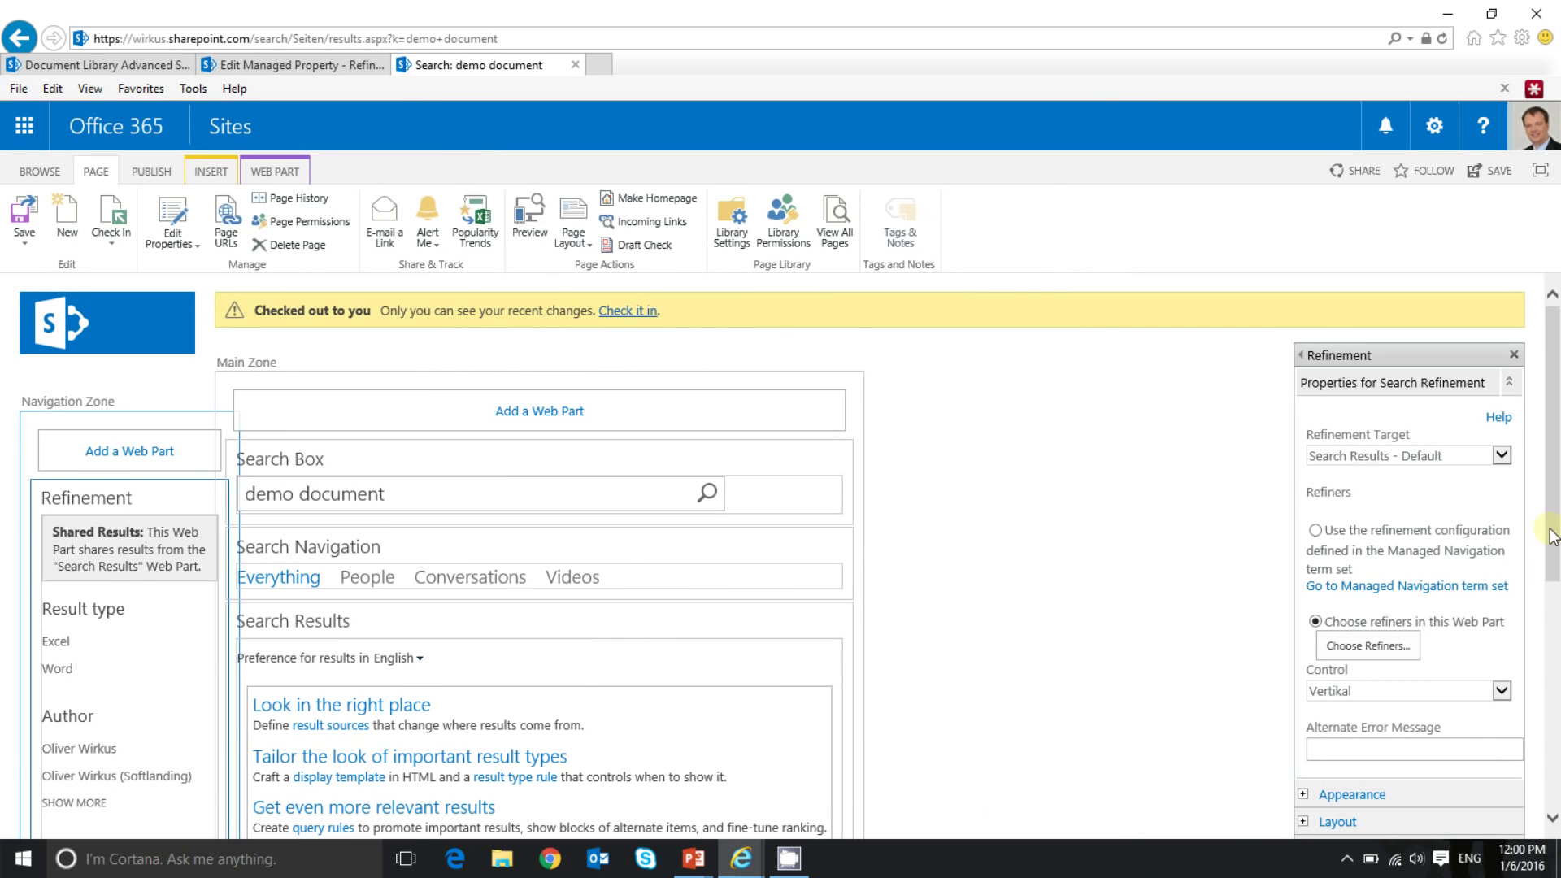
Apply the Refinement web part changes so Document Type lists Confidential and Draft
{"action": "left_click_drag", "start_coordinate": [1553, 536], "coordinate": [1539, 655]}
{"action": "left_click", "coordinate": [1321, 649]}
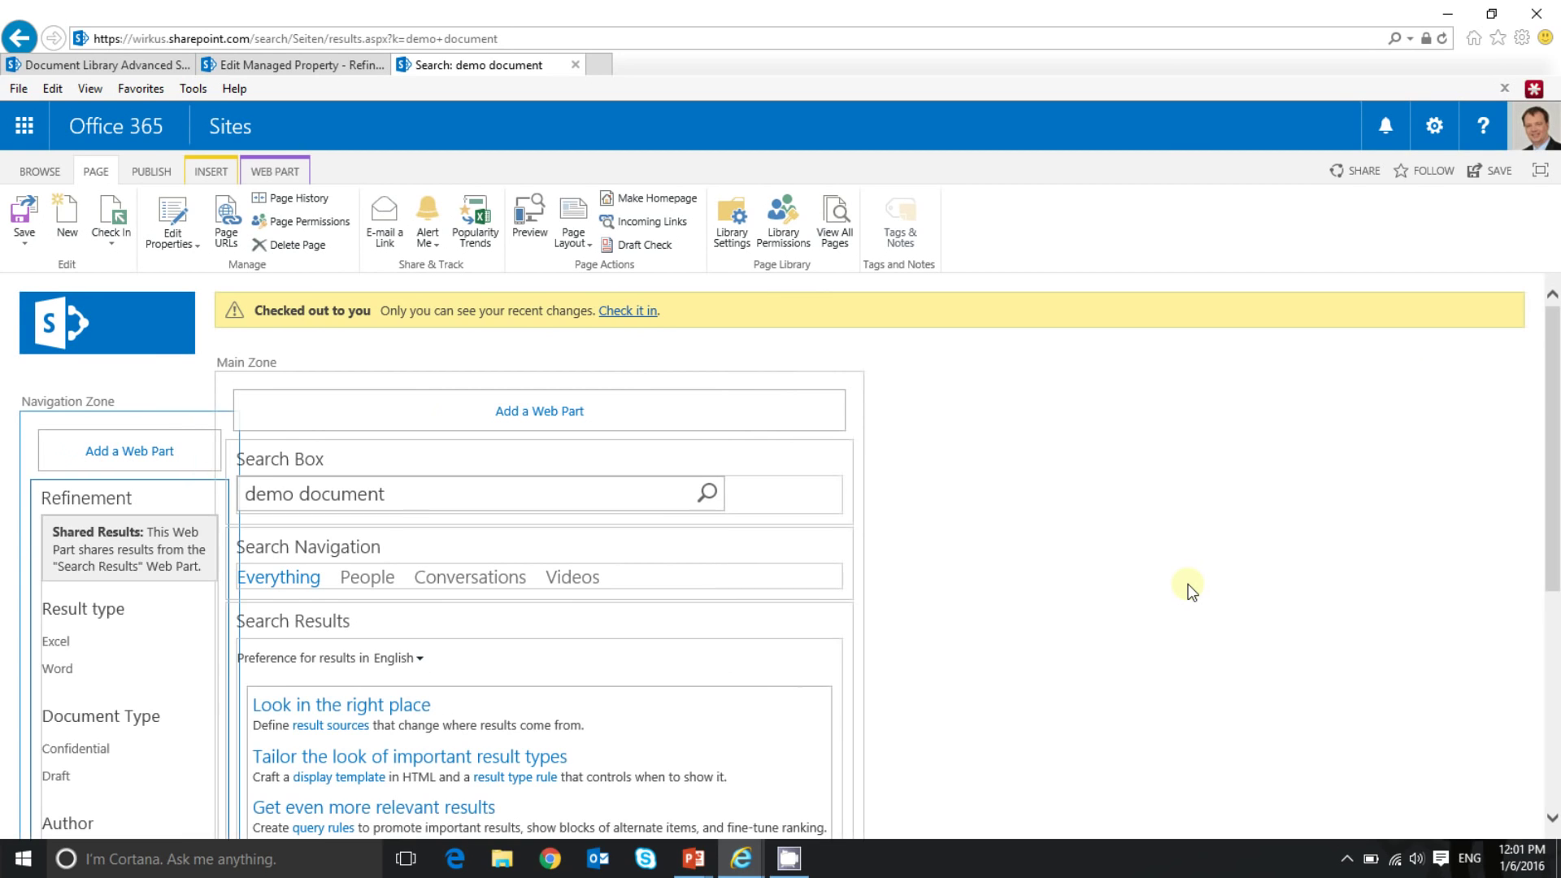
{"action": "left_click_drag", "start_coordinate": [1555, 351], "coordinate": [1554, 421]}
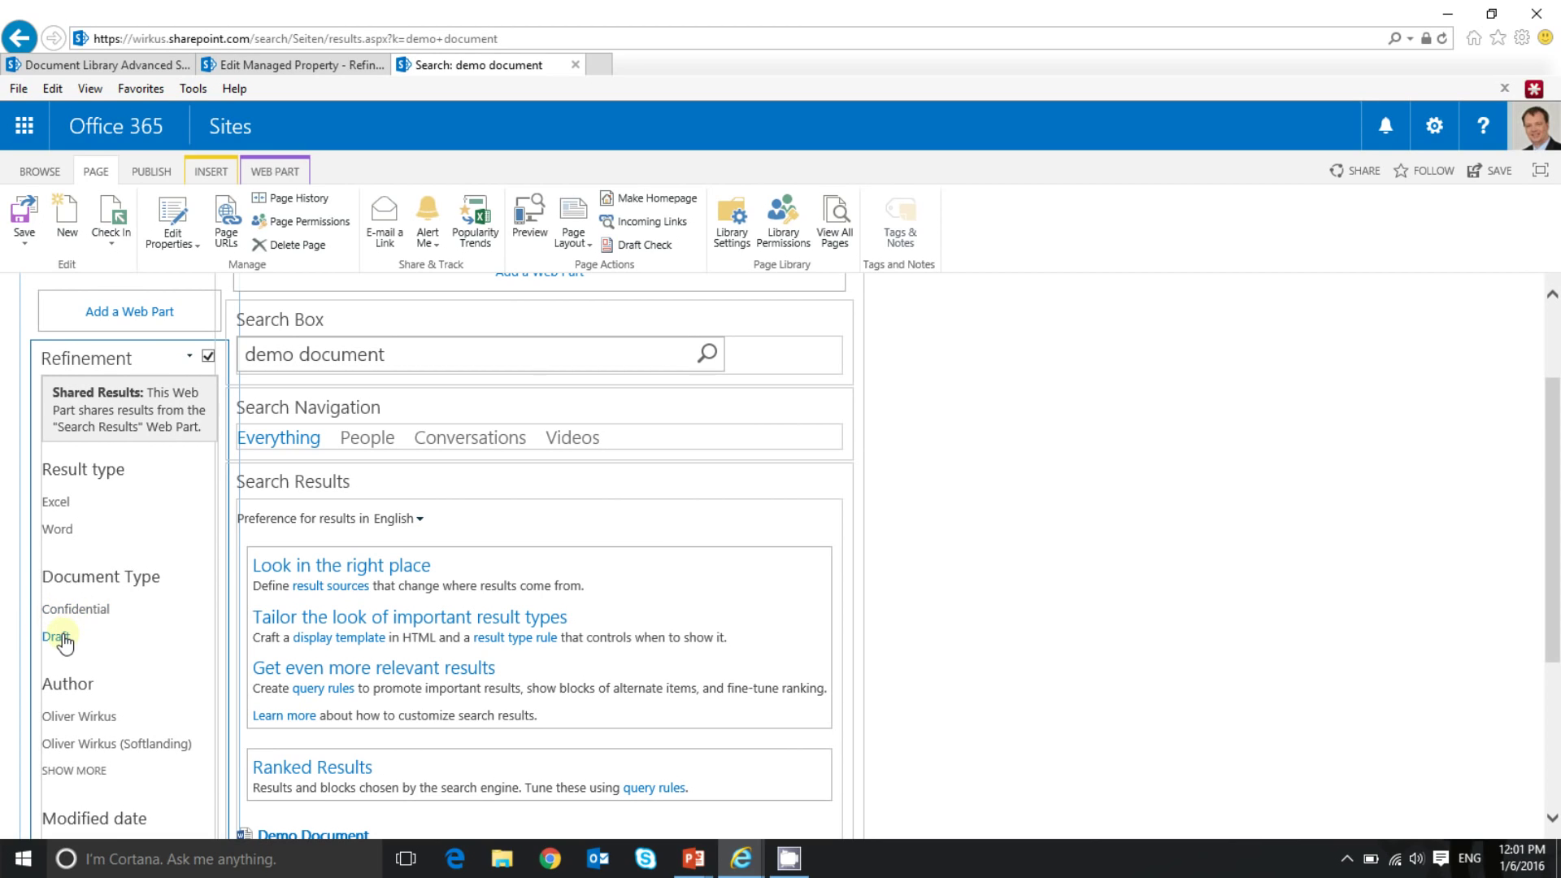
{"action": "left_click_drag", "start_coordinate": [1554, 453], "coordinate": [1501, 378]}
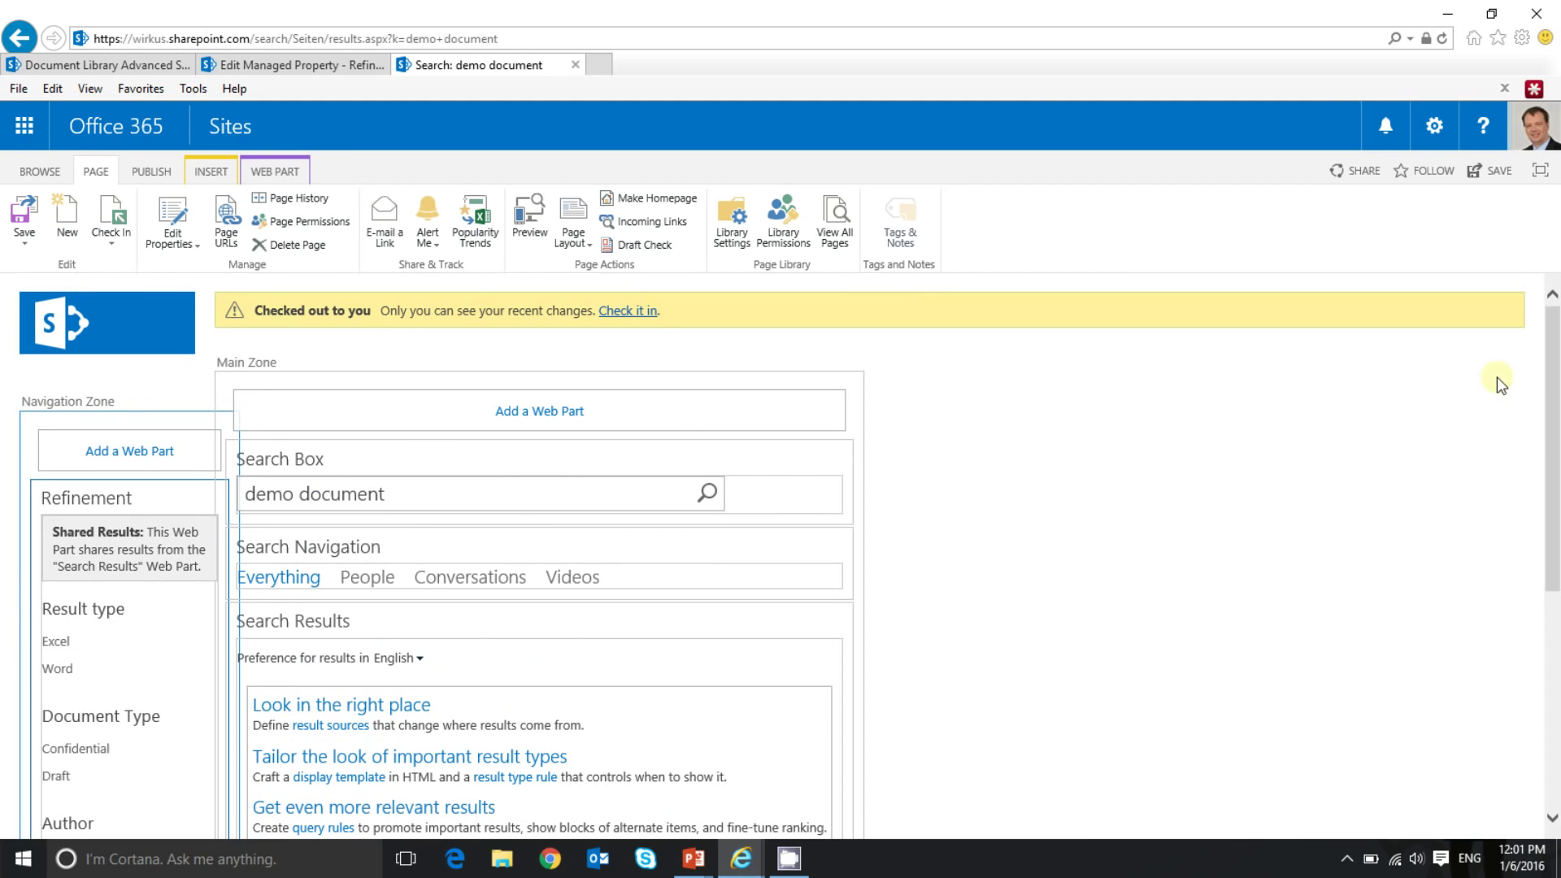
Check in the edited search page as a draft and reload it out of edit mode
{"action": "left_click", "coordinate": [648, 323]}
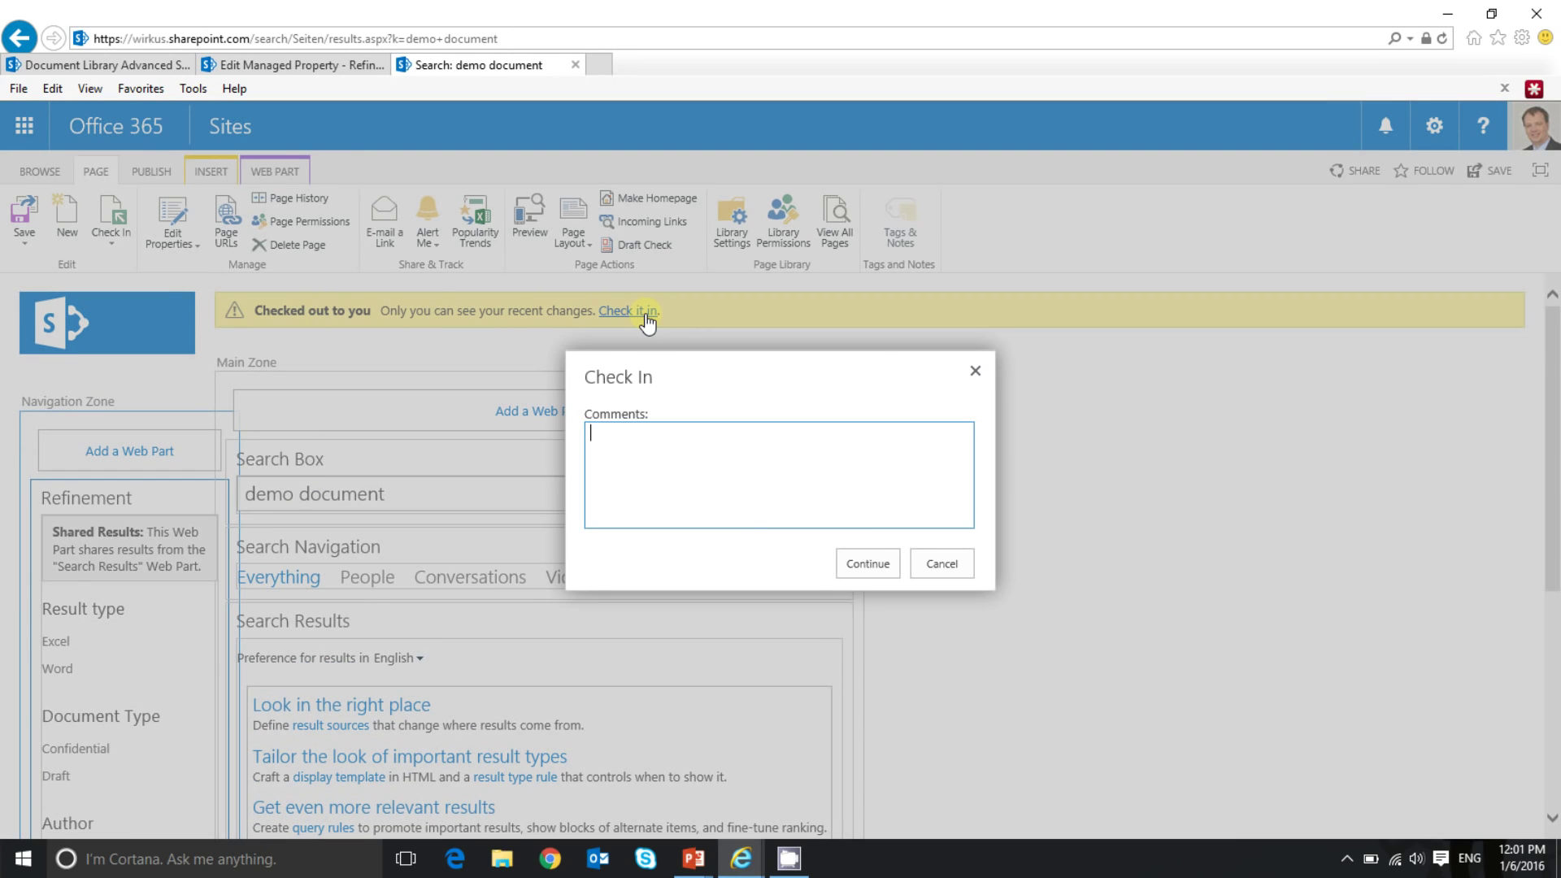
{"action": "left_click", "coordinate": [857, 566]}
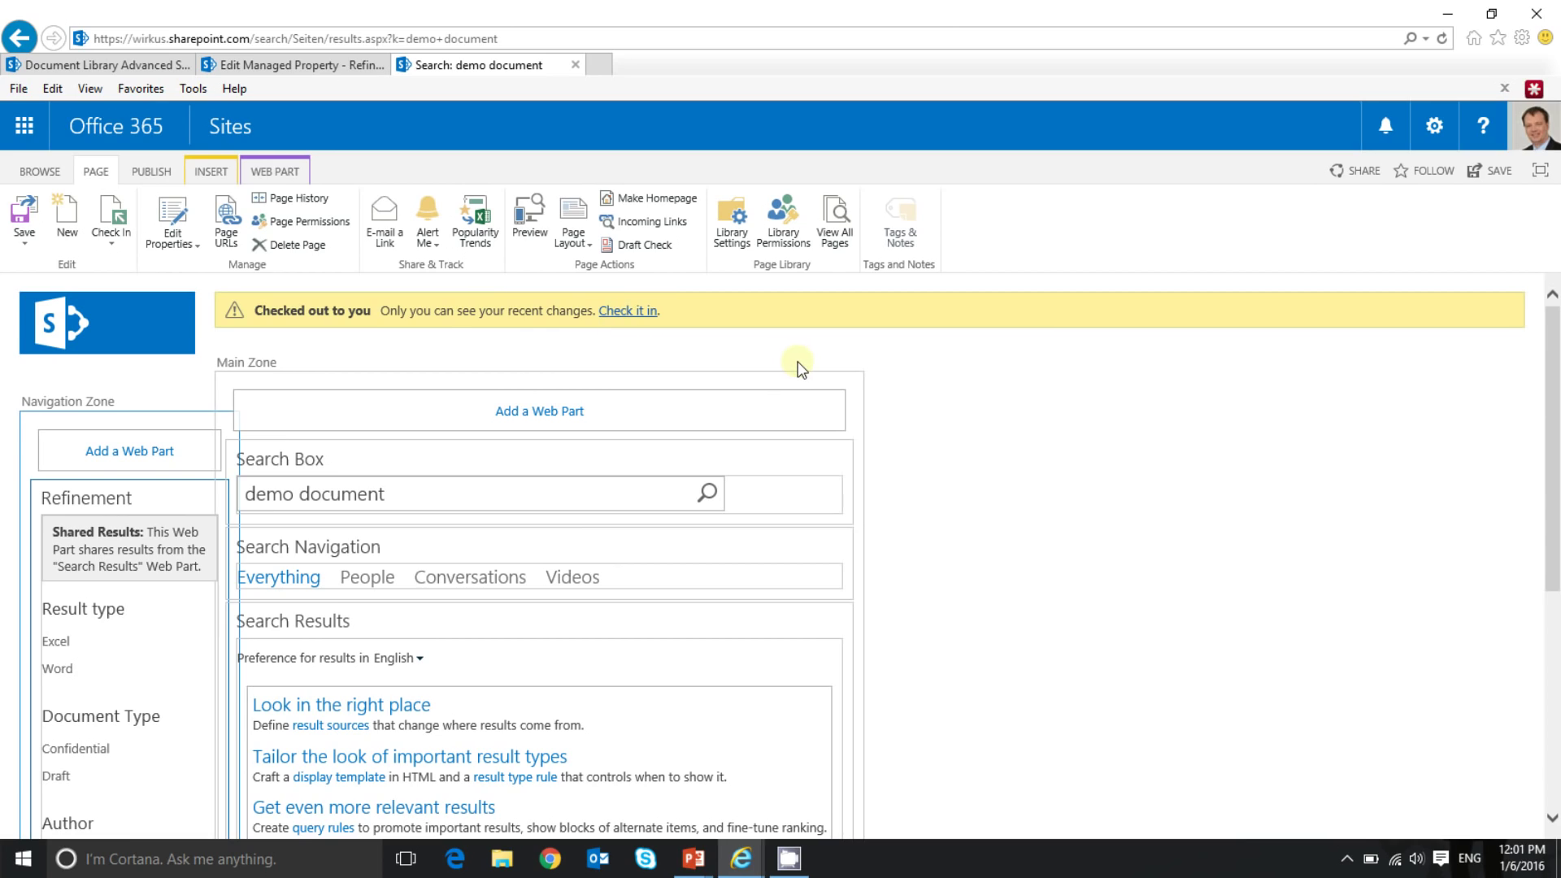
{"action": "left_click", "coordinate": [631, 314]}
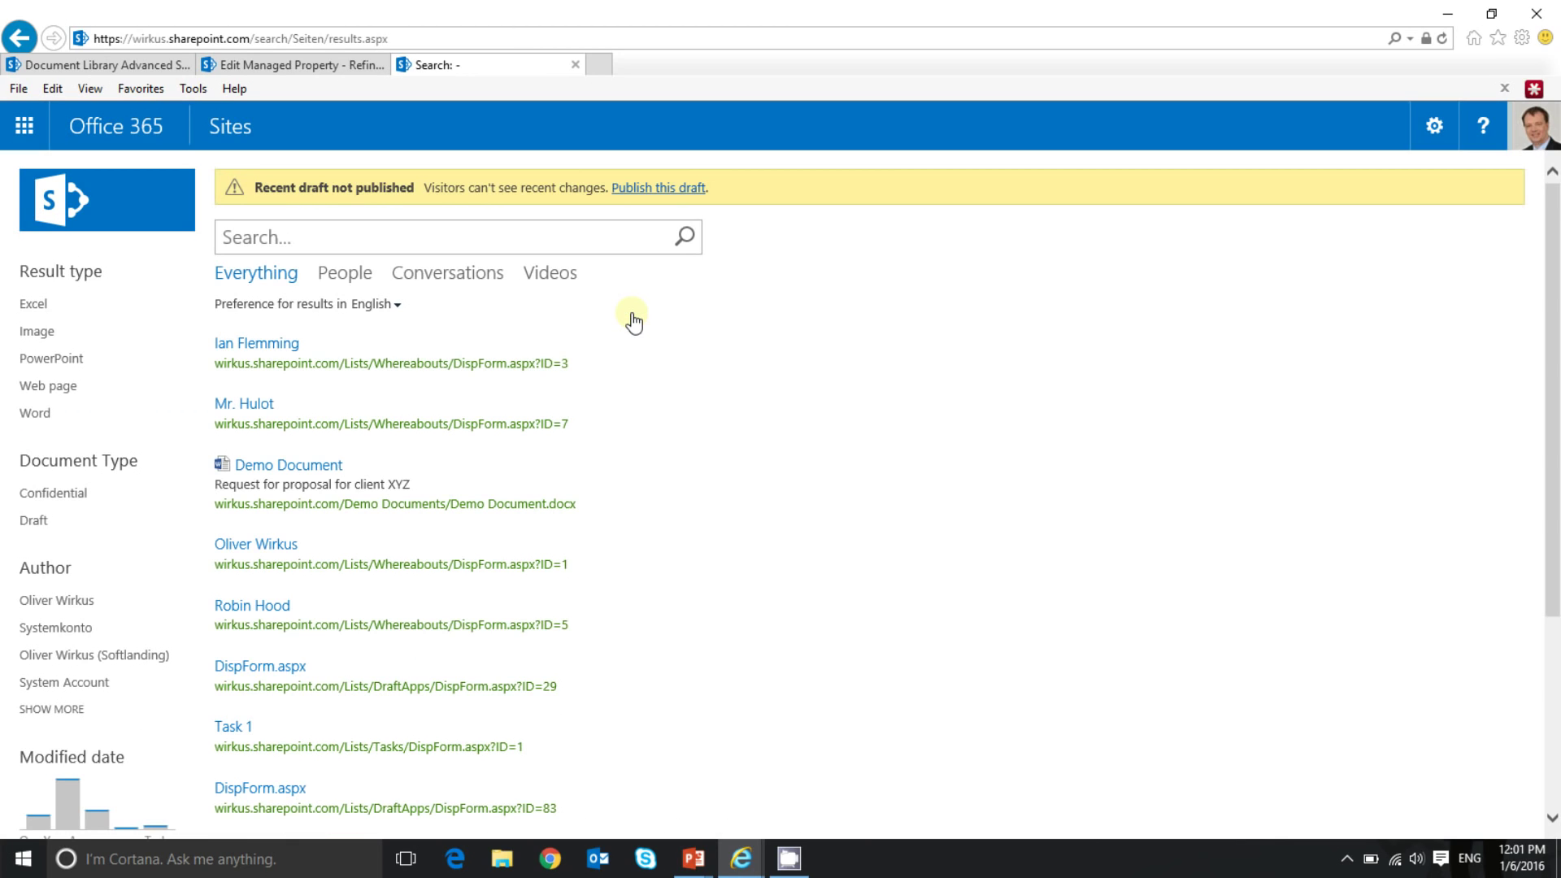
{"action": "left_click", "coordinate": [453, 239]}
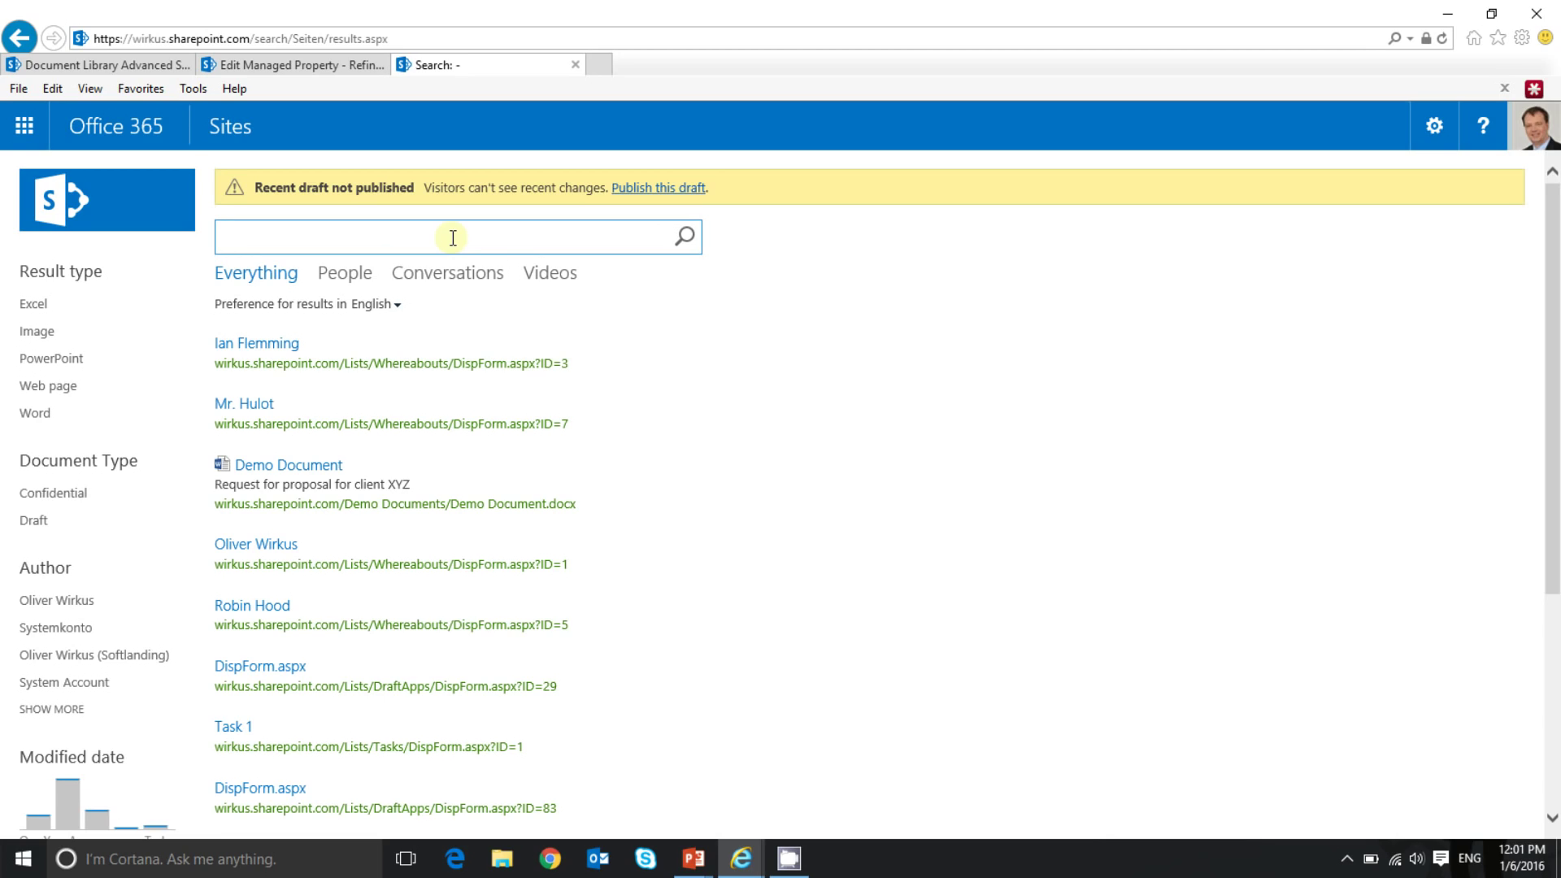
Search for 'demo document' and filter to Confidential, leaving only Demo Spreadsheet
{"action": "type", "text": "demo document"}
{"action": "left_click", "coordinate": [685, 235]}
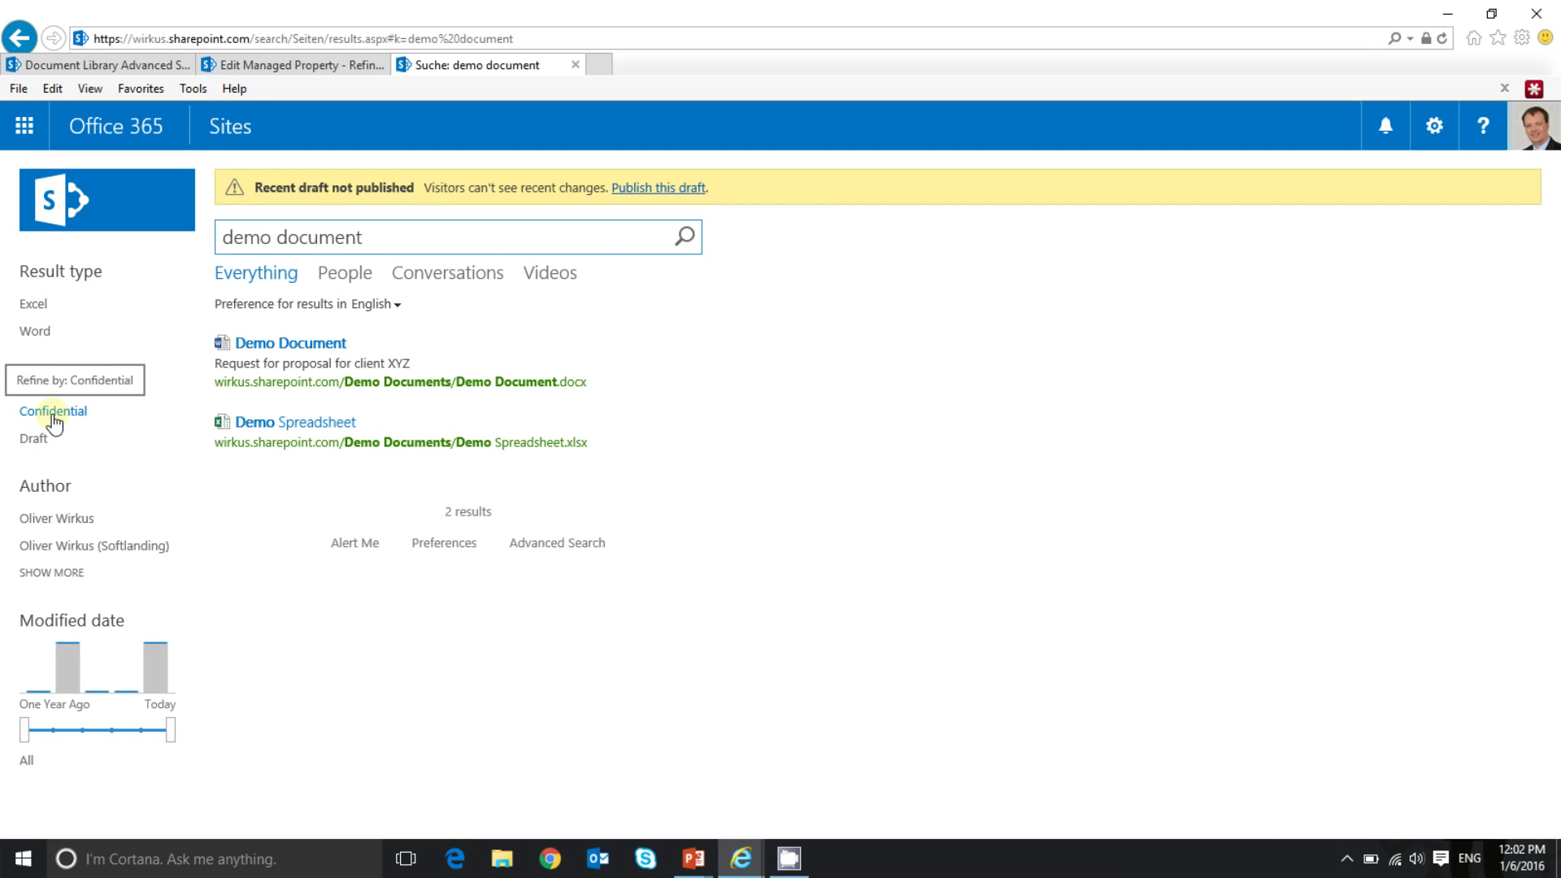
{"action": "left_click", "coordinate": [52, 412]}
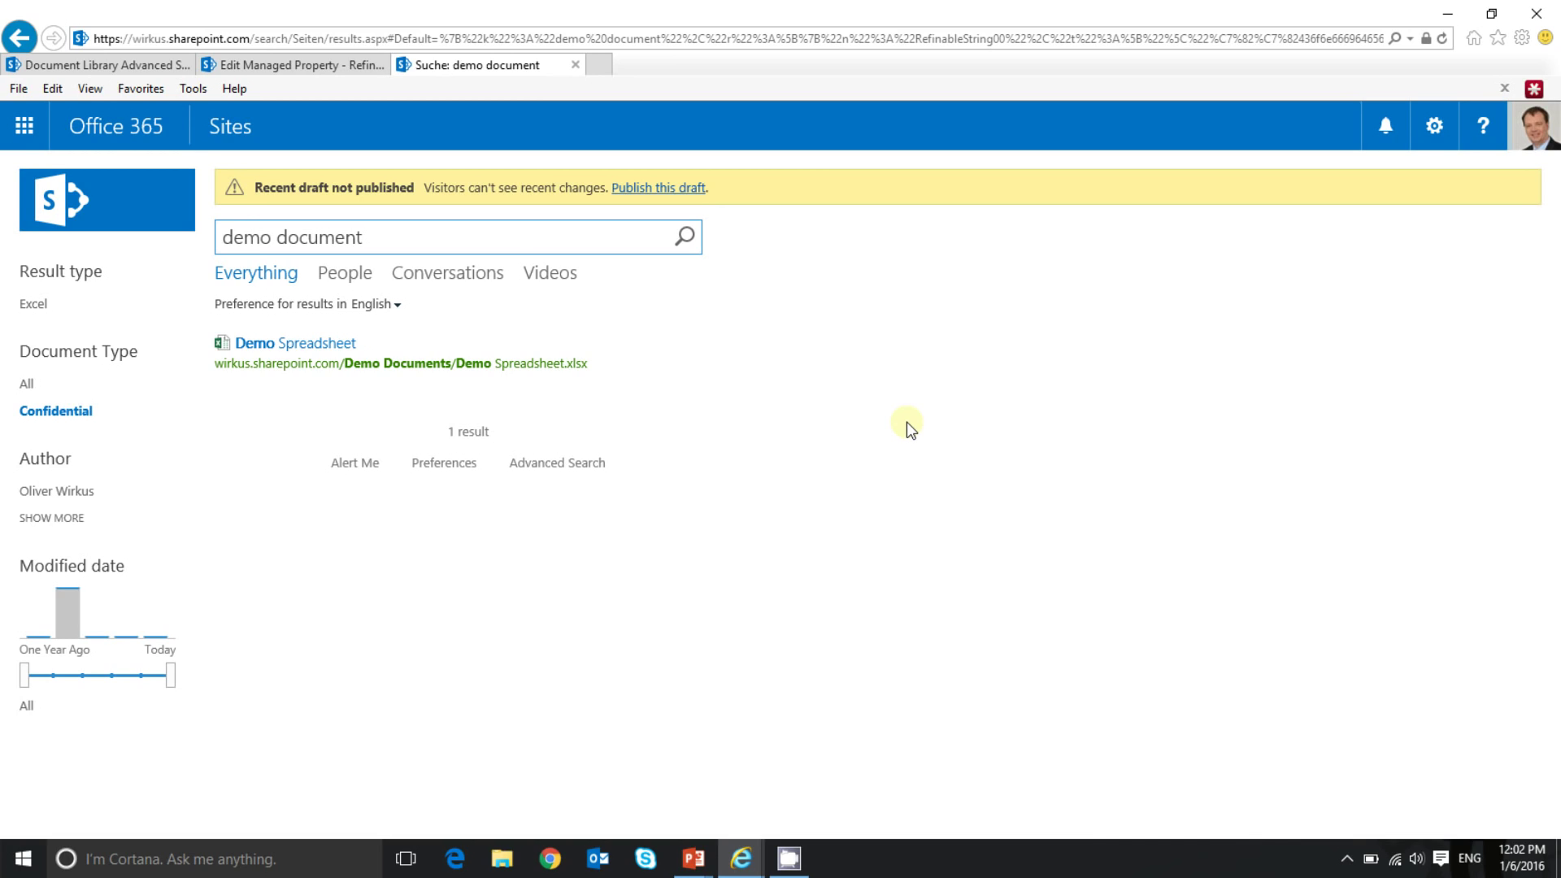
Switch to the ESPC How to Video PowerPoint window from the taskbar
{"action": "left_click", "coordinate": [695, 860]}
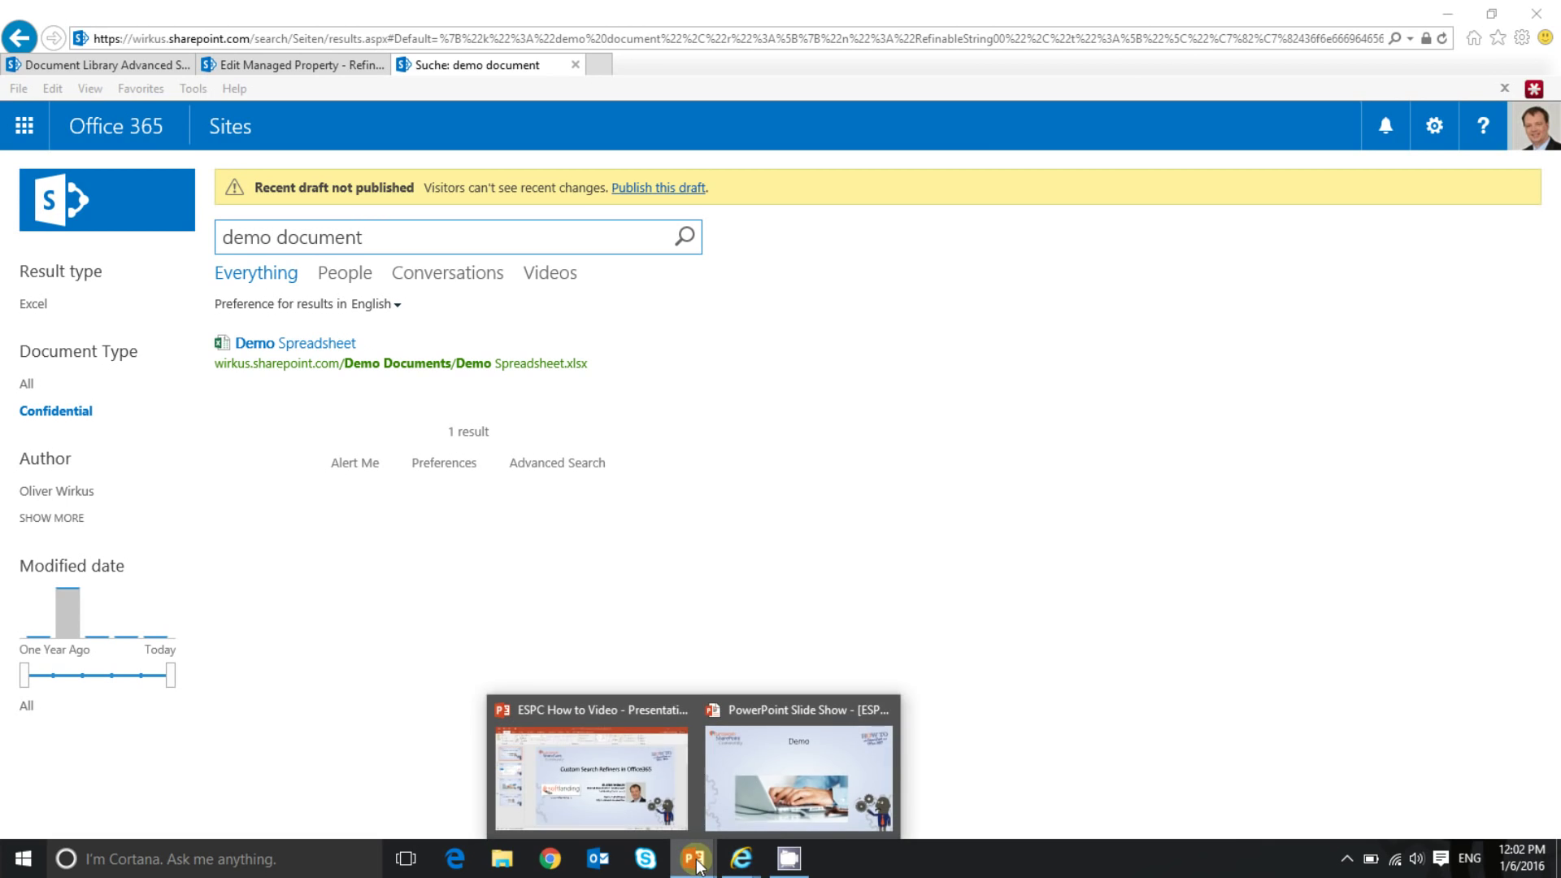
{"action": "left_click", "coordinate": [697, 862]}
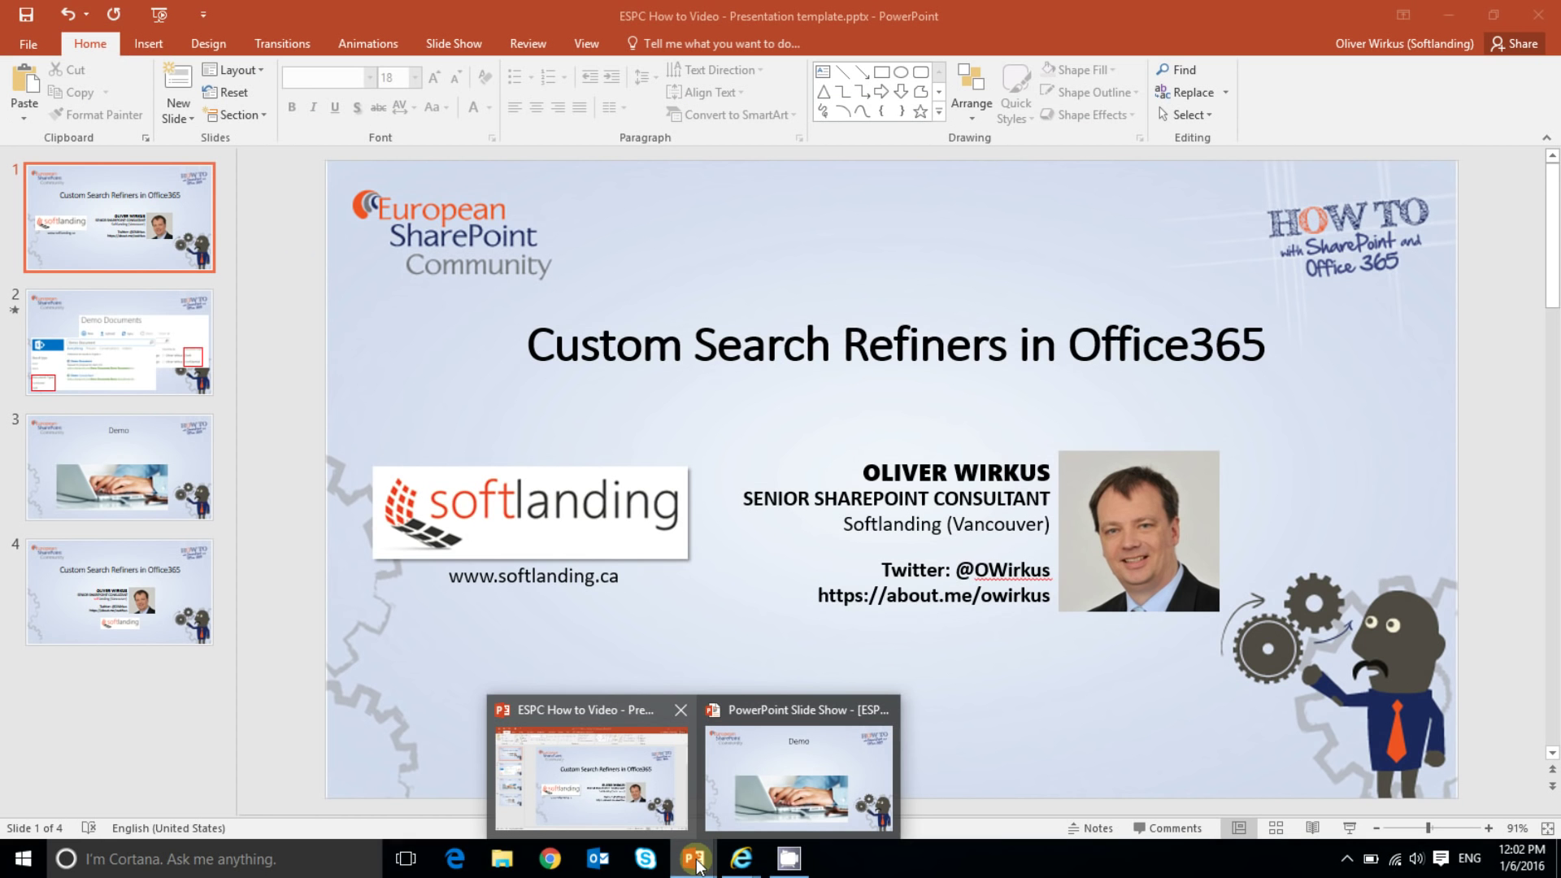